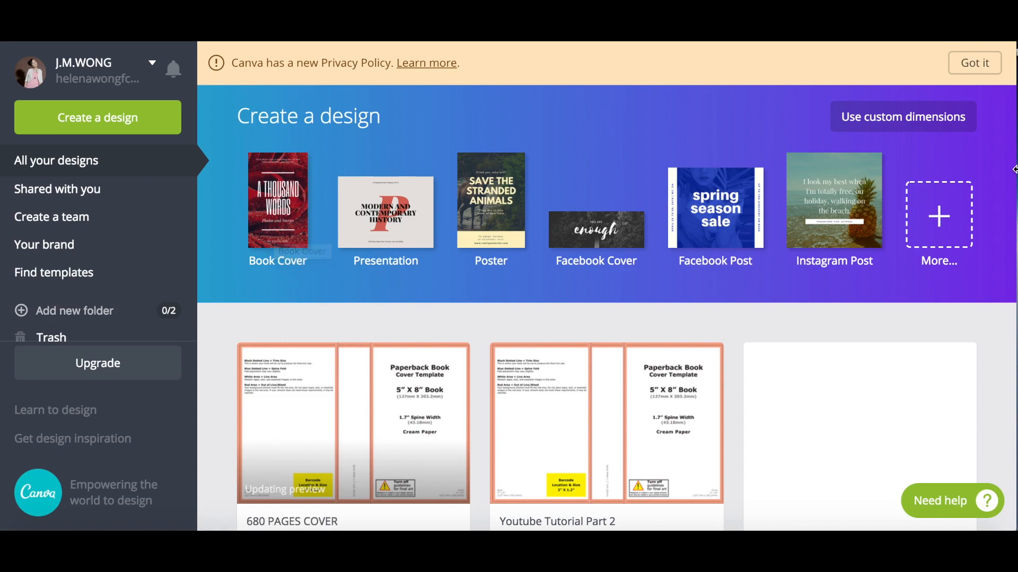
- Create a new design from the Book Cover format
{"action": "left_click", "coordinate": [946, 129]}
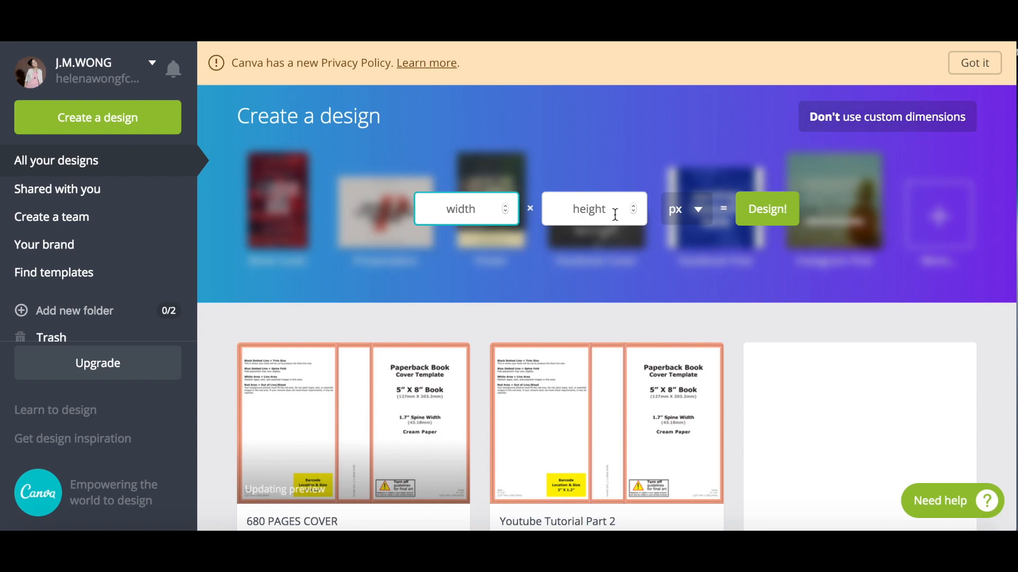
{"action": "left_click", "coordinate": [673, 125]}
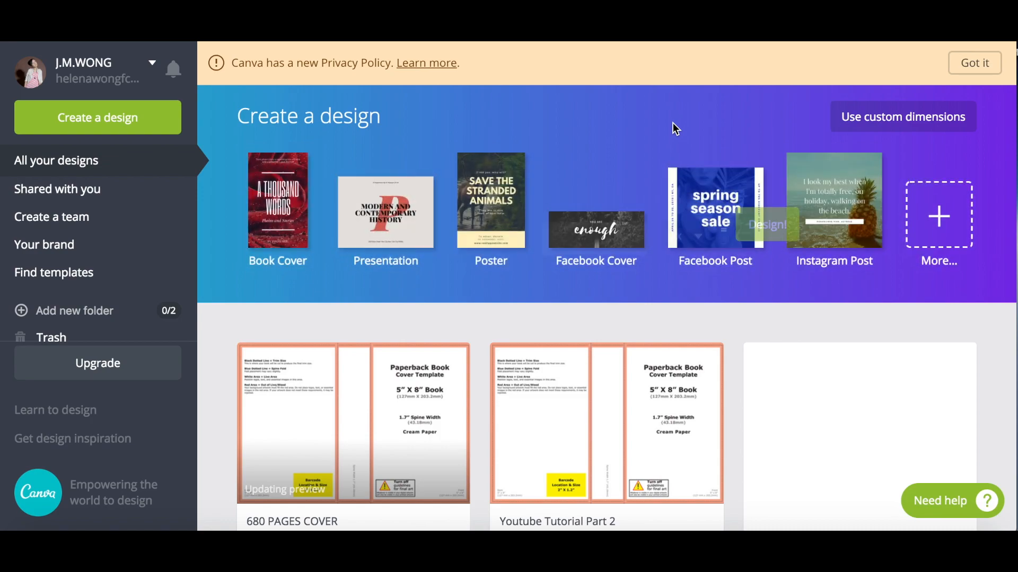
{"action": "left_click", "coordinate": [279, 220]}
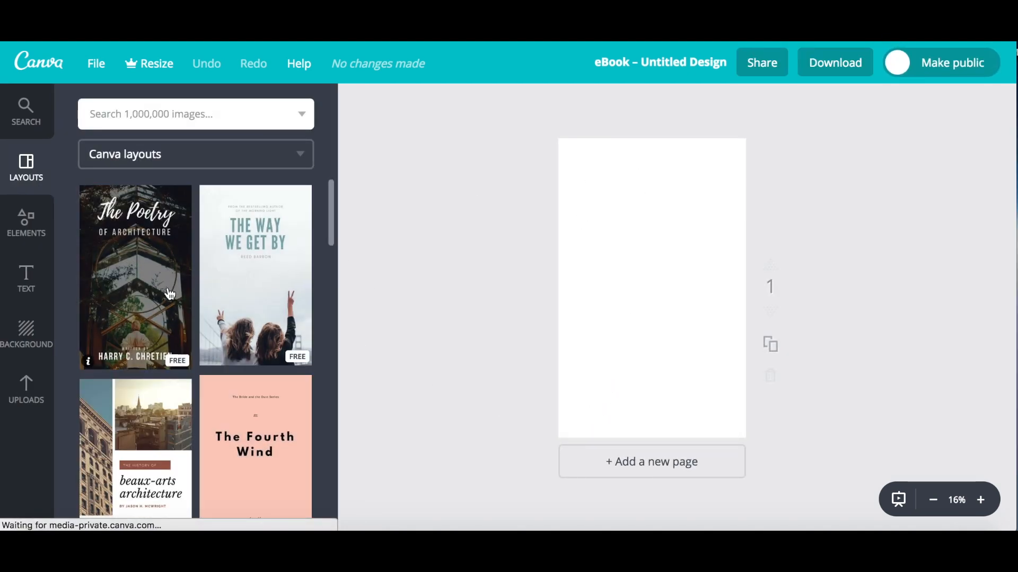
- Look through the free and paid book cover layouts for design ideas
{"action": "scroll", "coordinate": [175, 296], "scroll_direction": "down", "scroll_amount": 5}
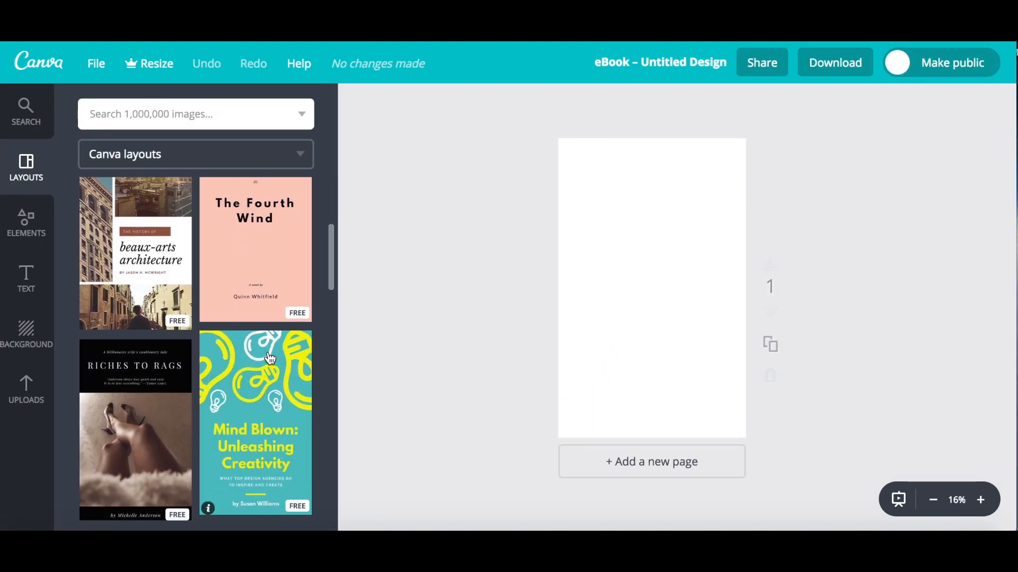
{"action": "scroll", "coordinate": [270, 358], "scroll_direction": "down", "scroll_amount": 12}
{"action": "scroll", "coordinate": [270, 355], "scroll_direction": "down", "scroll_amount": 2}
{"action": "scroll", "coordinate": [270, 356], "scroll_direction": "up", "scroll_amount": 15}
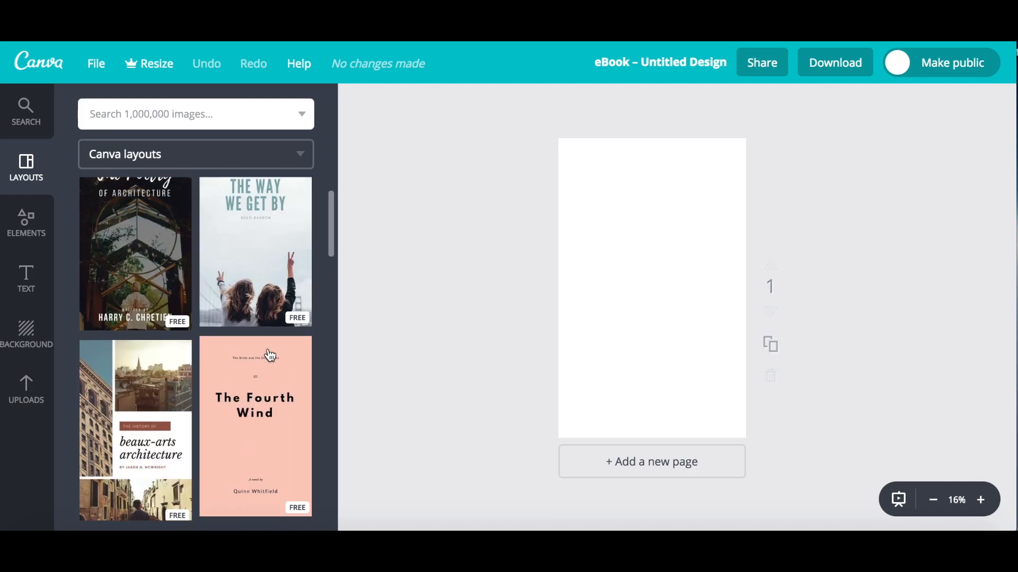
{"action": "scroll", "coordinate": [270, 355], "scroll_direction": "up", "scroll_amount": 1}
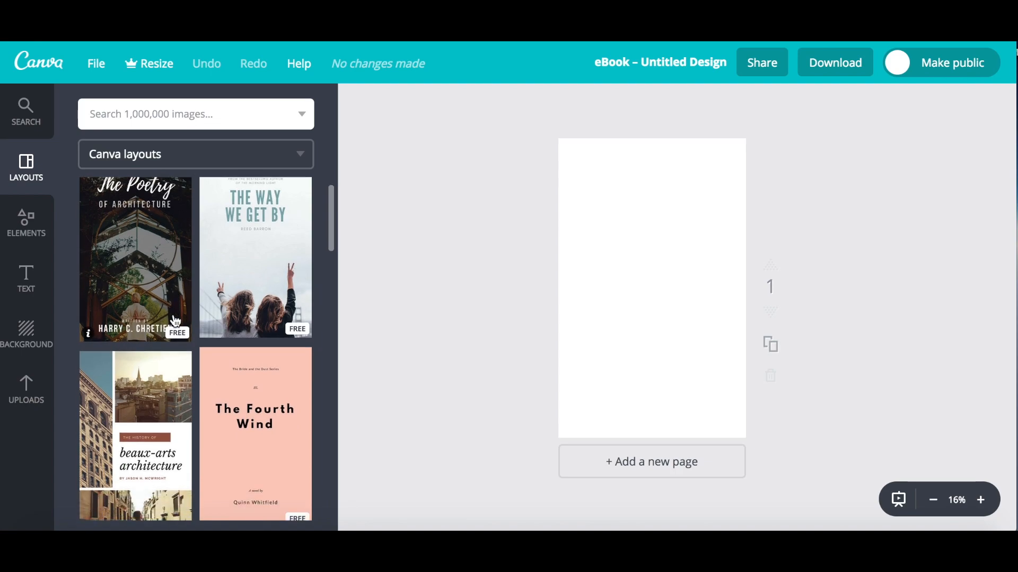
{"action": "scroll", "coordinate": [175, 321], "scroll_direction": "down", "scroll_amount": 5}
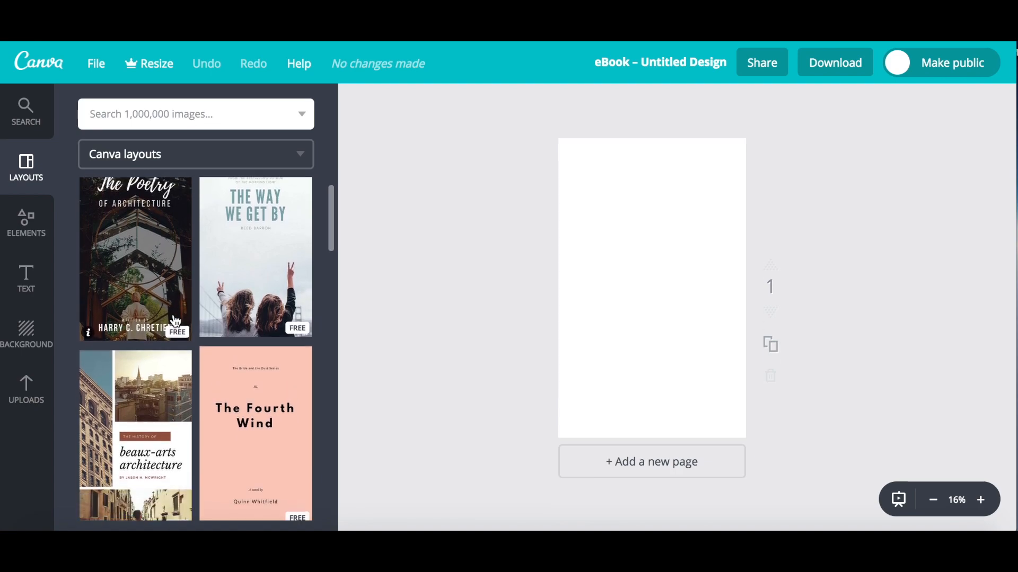
{"action": "scroll", "coordinate": [175, 321], "scroll_direction": "down", "scroll_amount": 15}
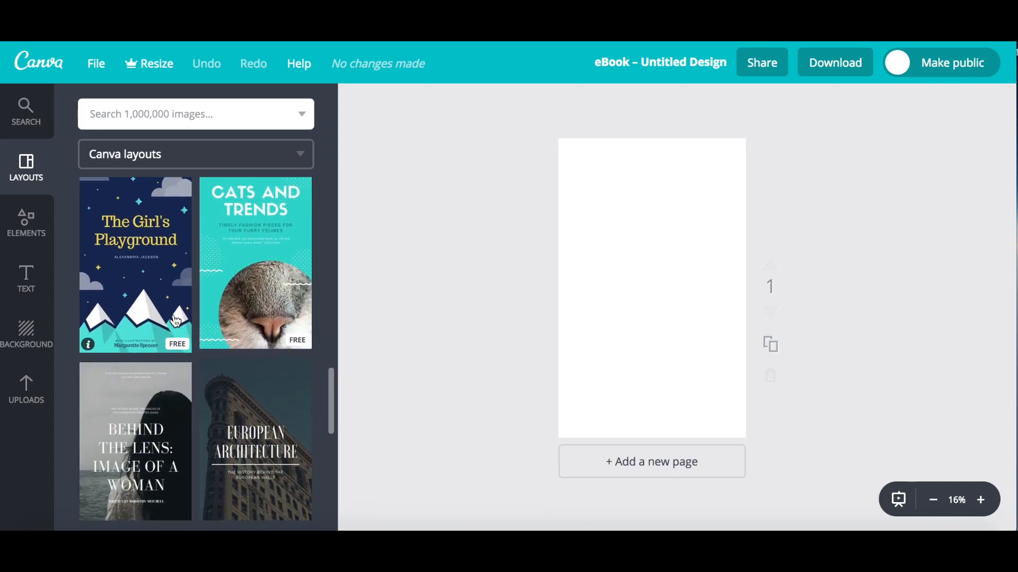
{"action": "scroll", "coordinate": [176, 320], "scroll_direction": "down", "scroll_amount": 12}
{"action": "scroll", "coordinate": [176, 321], "scroll_direction": "down", "scroll_amount": 10}
{"action": "scroll", "coordinate": [253, 327], "scroll_direction": "down", "scroll_amount": 4}
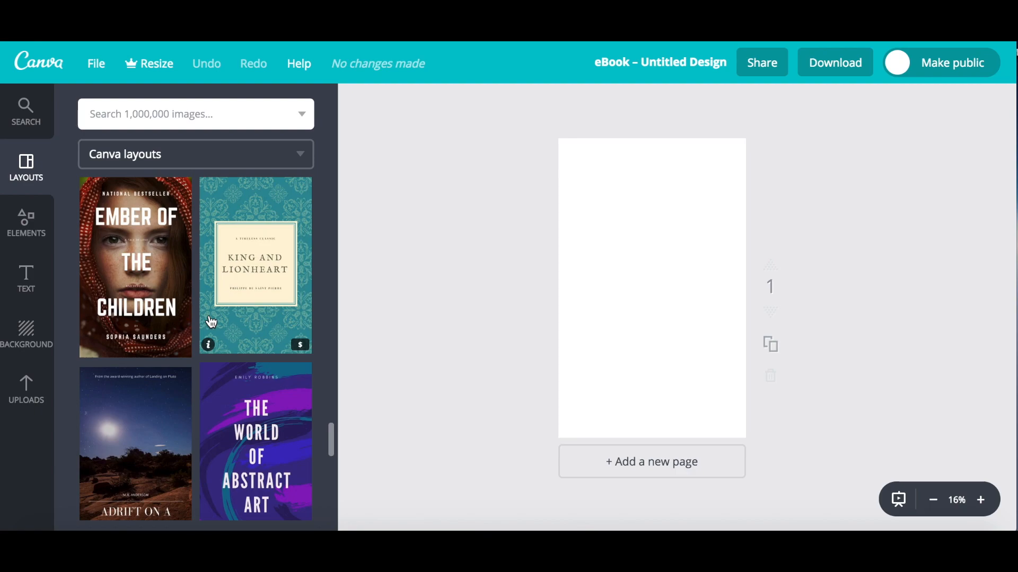
{"action": "scroll", "coordinate": [145, 336], "scroll_direction": "down", "scroll_amount": 2}
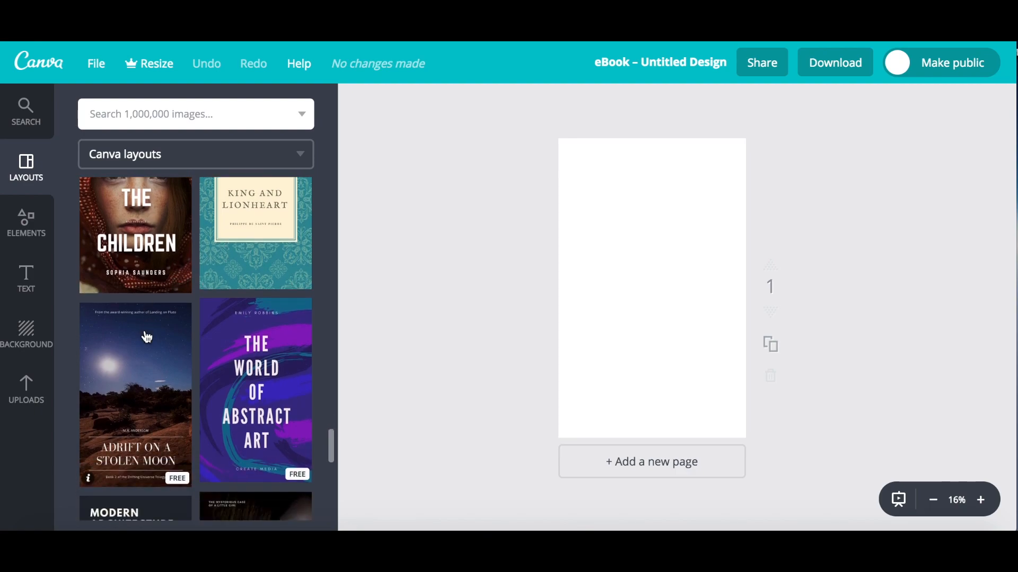
{"action": "scroll", "coordinate": [147, 338], "scroll_direction": "up", "scroll_amount": 2}
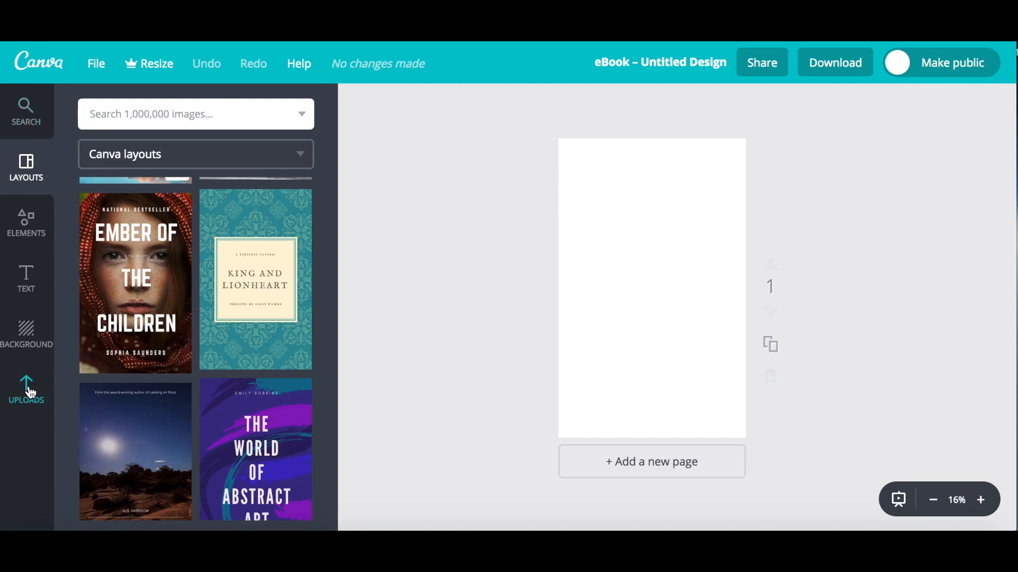
- Switch to Pexels, browse the trending free stock photos and open the photo of smoke rising from a snow-covered field
{"action": "left_click", "coordinate": [31, 392]}
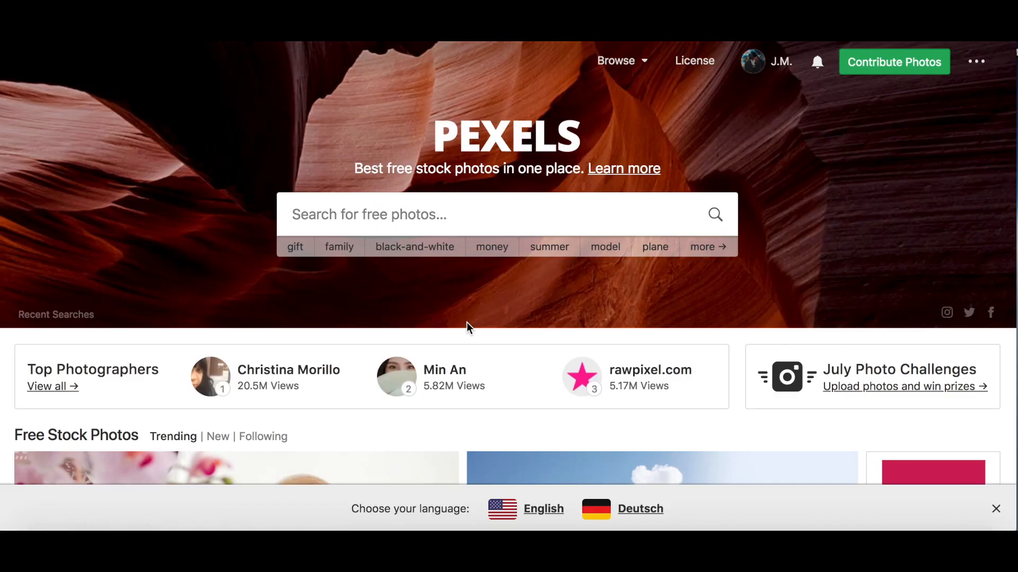
{"action": "scroll", "coordinate": [467, 322], "scroll_direction": "down", "scroll_amount": 2}
{"action": "scroll", "coordinate": [467, 322], "scroll_direction": "up", "scroll_amount": 2}
{"action": "left_click", "coordinate": [420, 212]}
{"action": "scroll", "coordinate": [427, 362], "scroll_direction": "down", "scroll_amount": 7}
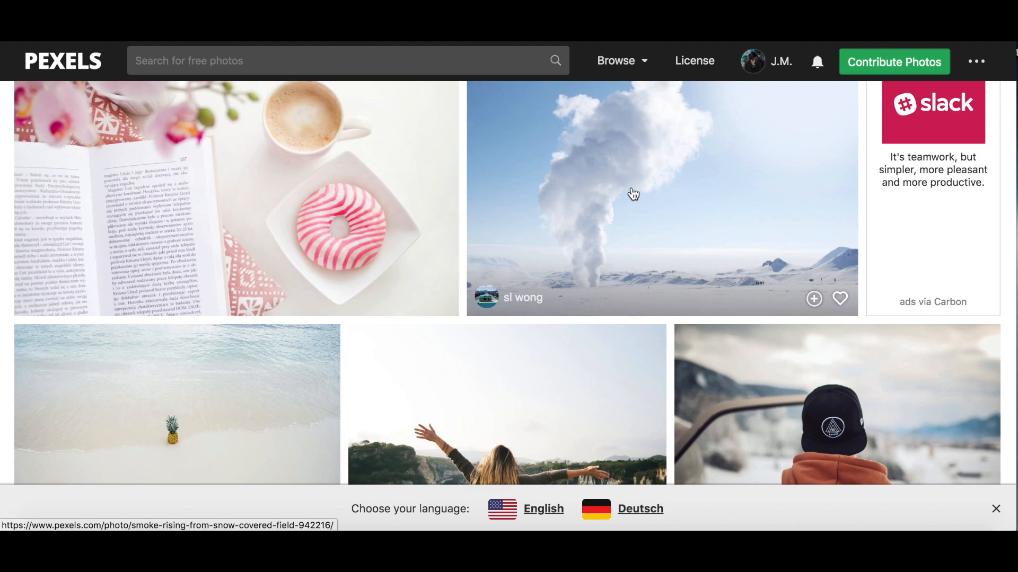
{"action": "left_click", "coordinate": [634, 194]}
{"action": "scroll", "coordinate": [848, 381], "scroll_direction": "down", "scroll_amount": 2}
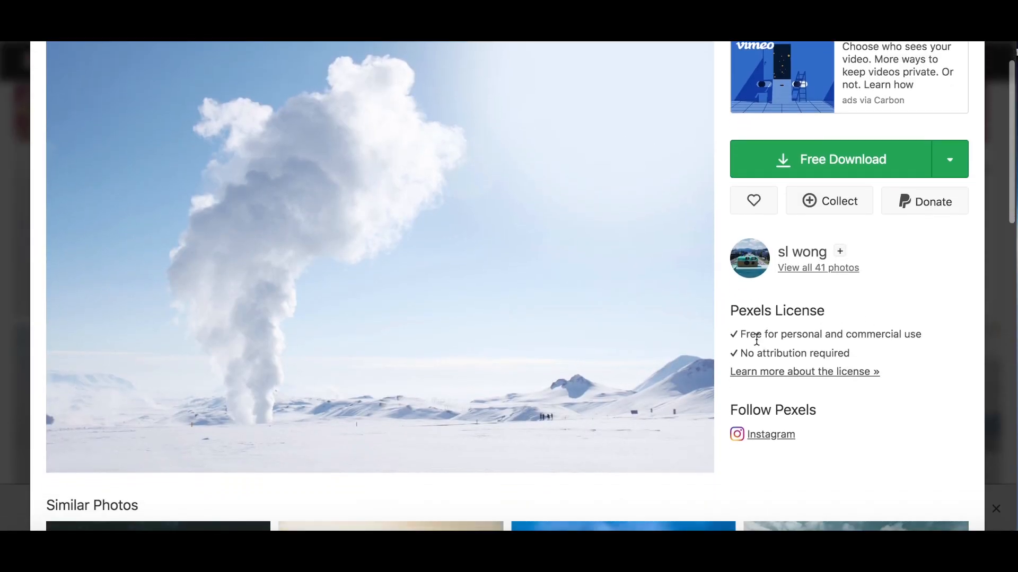
{"action": "scroll", "coordinate": [832, 365], "scroll_direction": "down", "scroll_amount": 1}
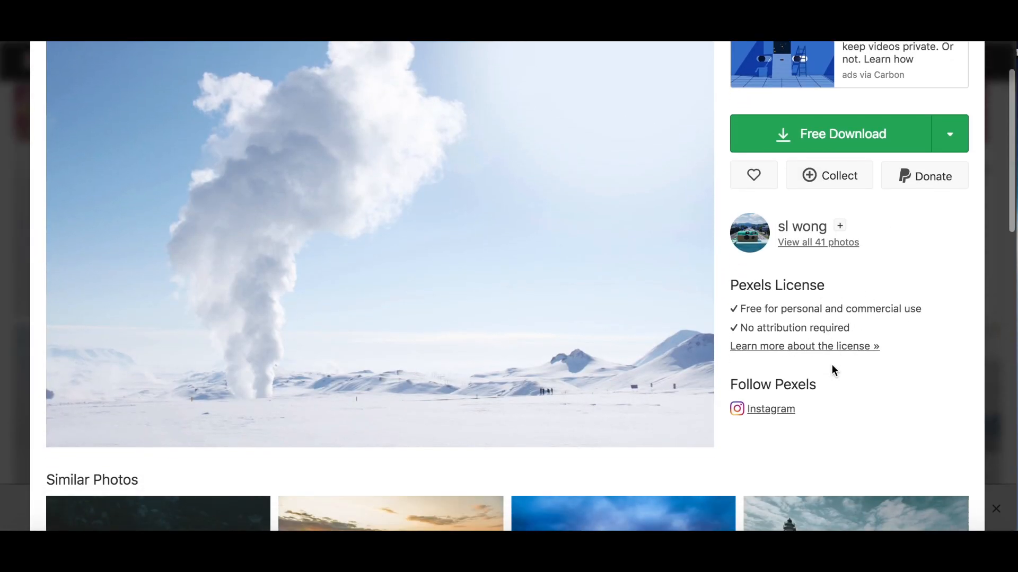
- Read the Pexels license page for permitted photo uses, return to the snow field photo and look over its similar photos
{"action": "left_click", "coordinate": [842, 316]}
{"action": "scroll", "coordinate": [258, 373], "scroll_direction": "down", "scroll_amount": 10}
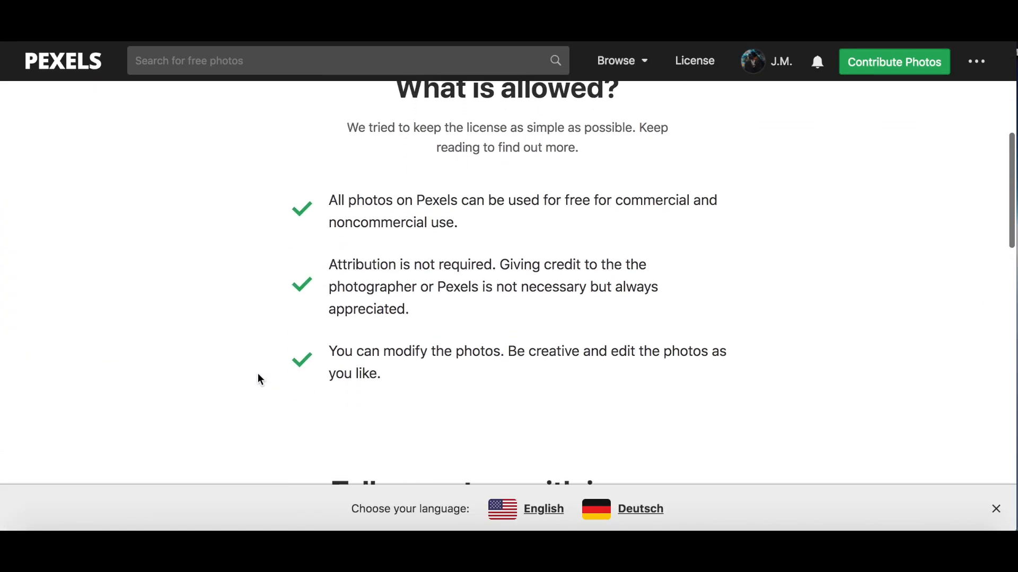
{"action": "scroll", "coordinate": [444, 281], "scroll_direction": "down", "scroll_amount": 4}
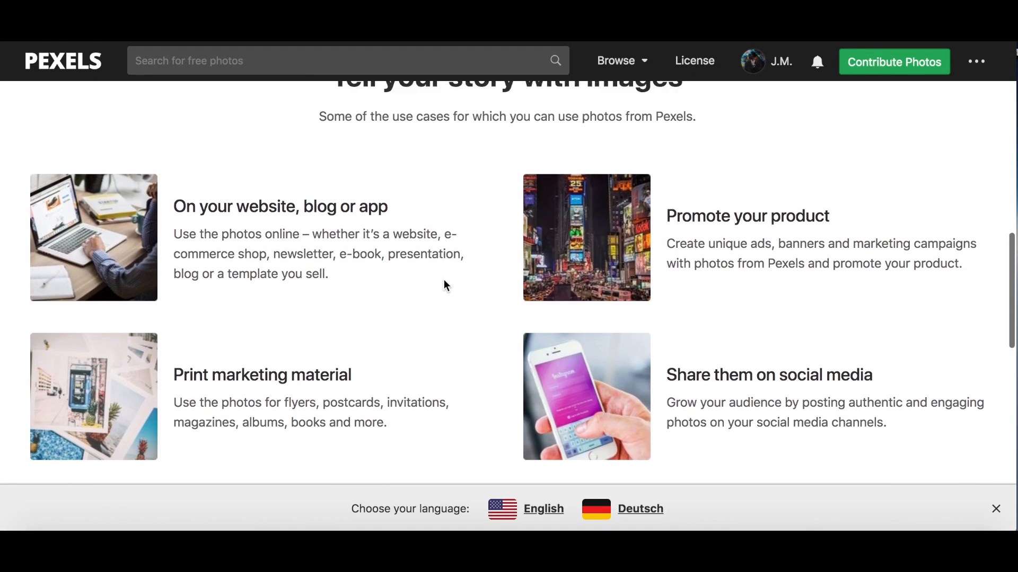
{"action": "scroll", "coordinate": [444, 281], "scroll_direction": "up", "scroll_amount": 9}
{"action": "key", "text": "super+Left"}
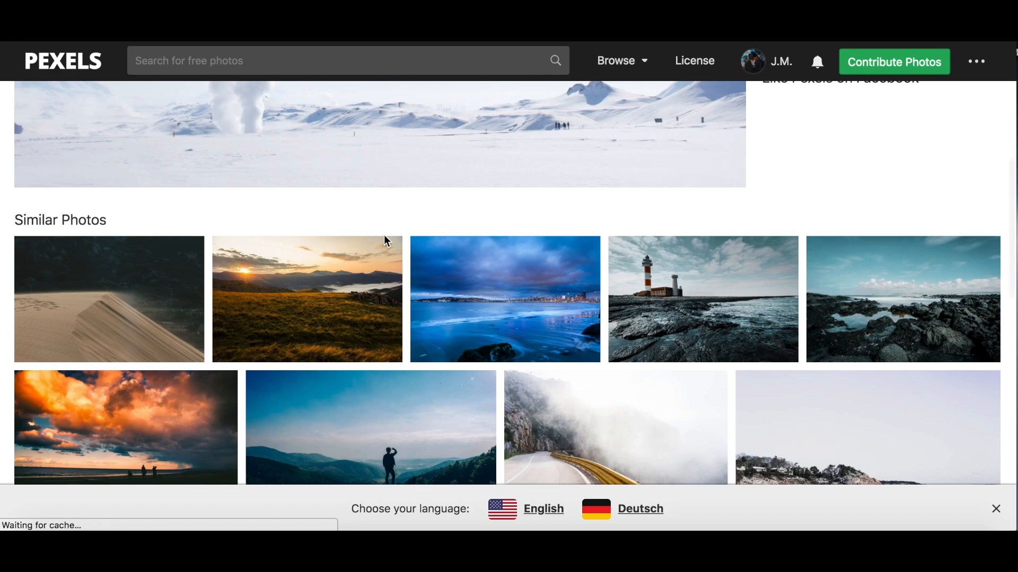
{"action": "scroll", "coordinate": [395, 337], "scroll_direction": "down", "scroll_amount": 5}
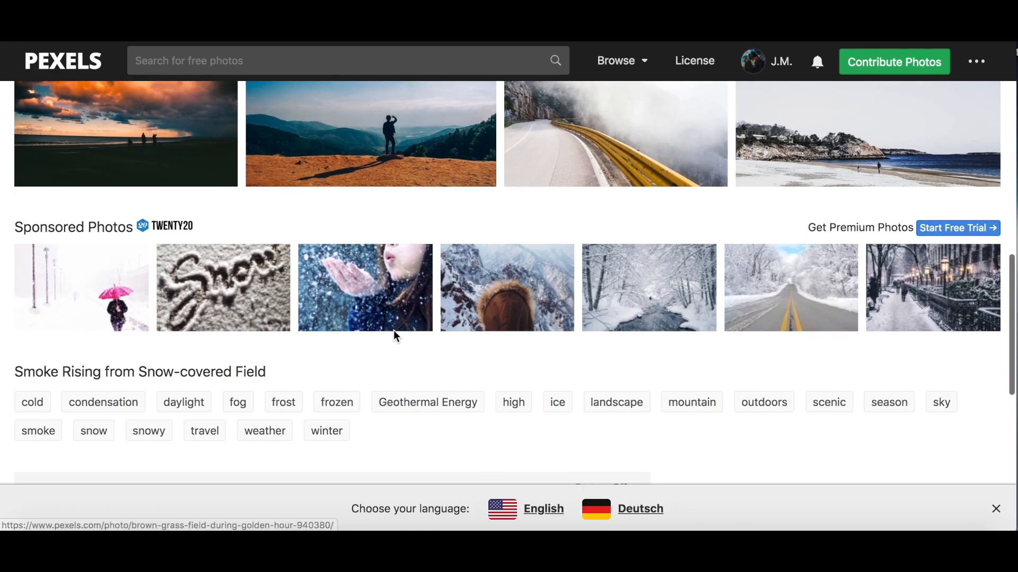
{"action": "scroll", "coordinate": [392, 332], "scroll_direction": "up", "scroll_amount": 11}
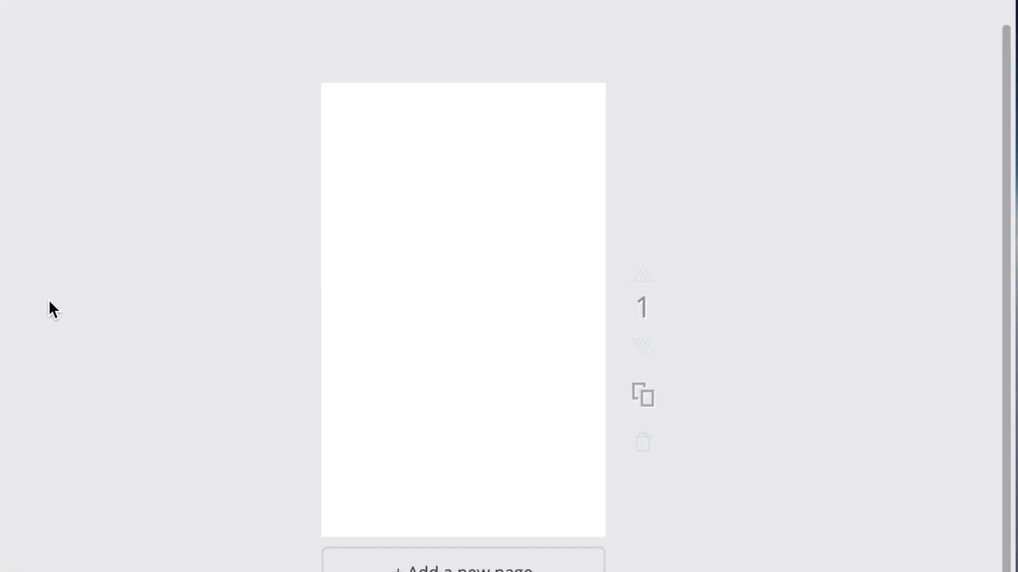
- Place the uploaded photo of the purple-haired woman in a leather jacket on the blank cover and enlarge it to fill the page
{"action": "left_click_drag", "start_coordinate": [1, 307], "coordinate": [365, 127]}
{"action": "left_click_drag", "start_coordinate": [459, 188], "coordinate": [736, 373]}
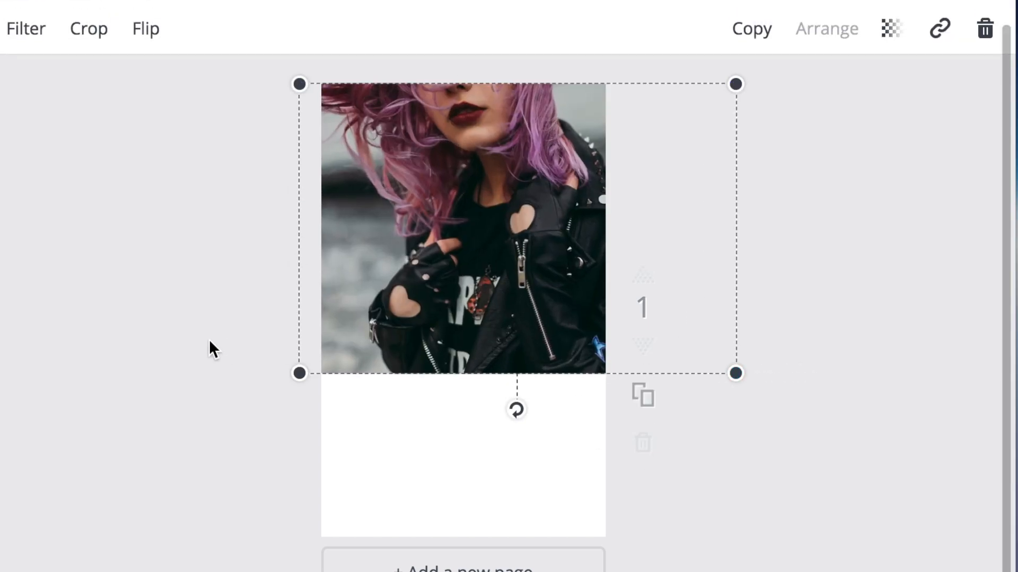
{"action": "left_click_drag", "start_coordinate": [293, 382], "coordinate": [32, 553]}
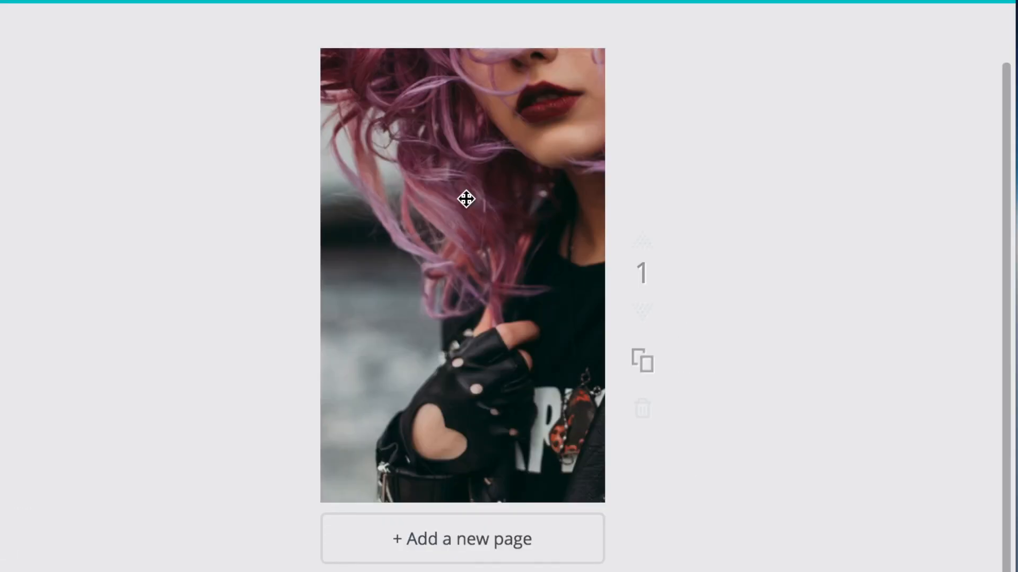
- Shift the photo horizontally within the cover until the flowing hair, red lips and gloved hand are framed on the page
{"action": "left_click_drag", "start_coordinate": [492, 202], "coordinate": [261, 200]}
{"action": "scroll", "coordinate": [261, 200], "scroll_direction": "up", "scroll_amount": 1}
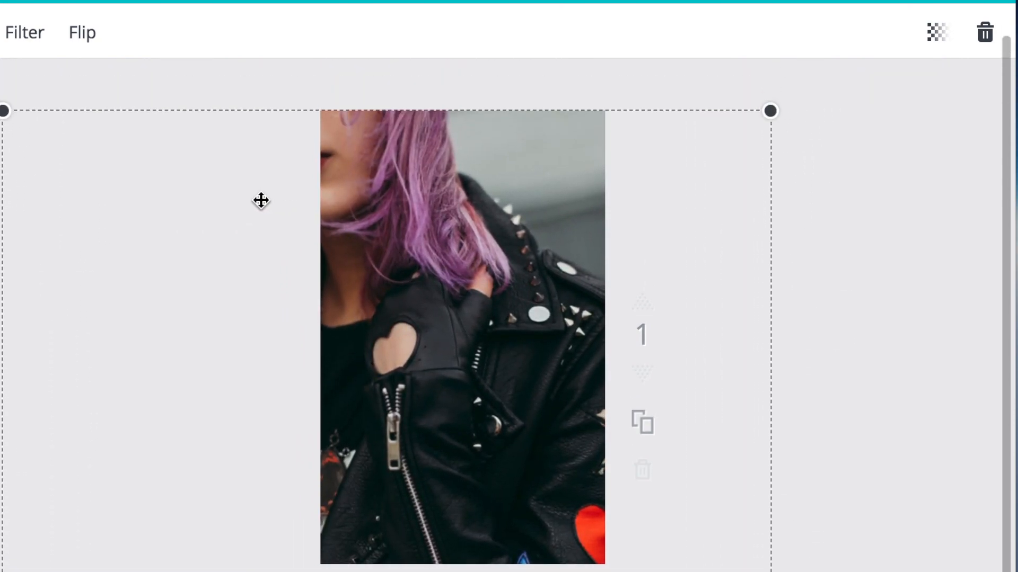
{"action": "left_click_drag", "start_coordinate": [418, 225], "coordinate": [608, 230]}
{"action": "left_click_drag", "start_coordinate": [387, 191], "coordinate": [450, 190]}
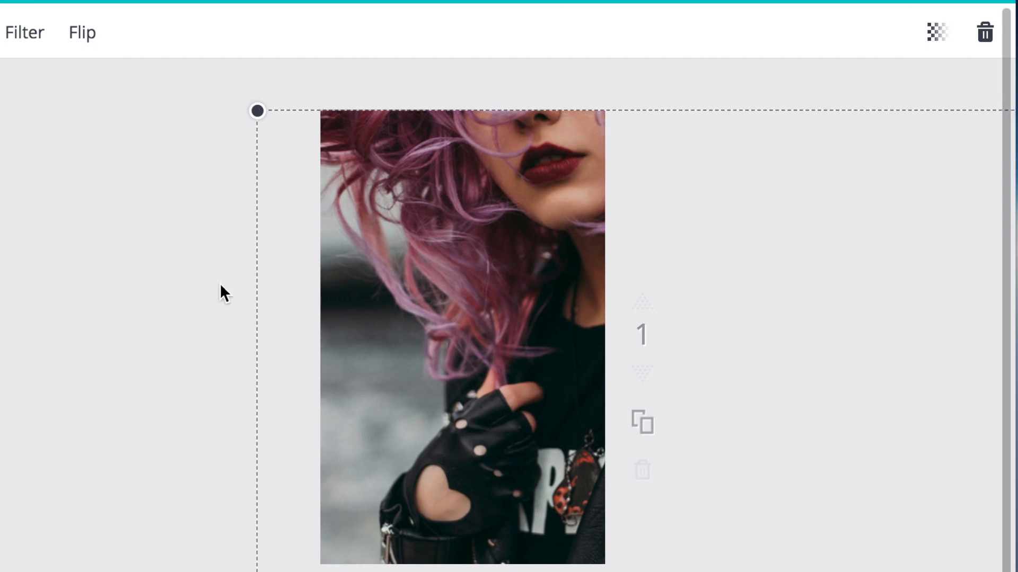
{"action": "left_click_drag", "start_coordinate": [429, 345], "coordinate": [453, 342]}
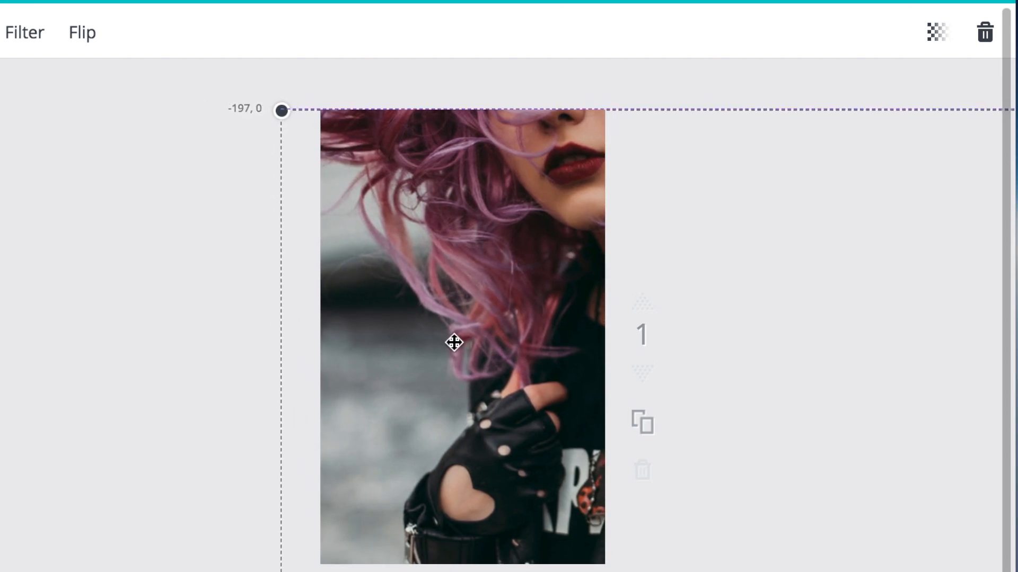
{"action": "left_click_drag", "start_coordinate": [454, 343], "coordinate": [454, 342]}
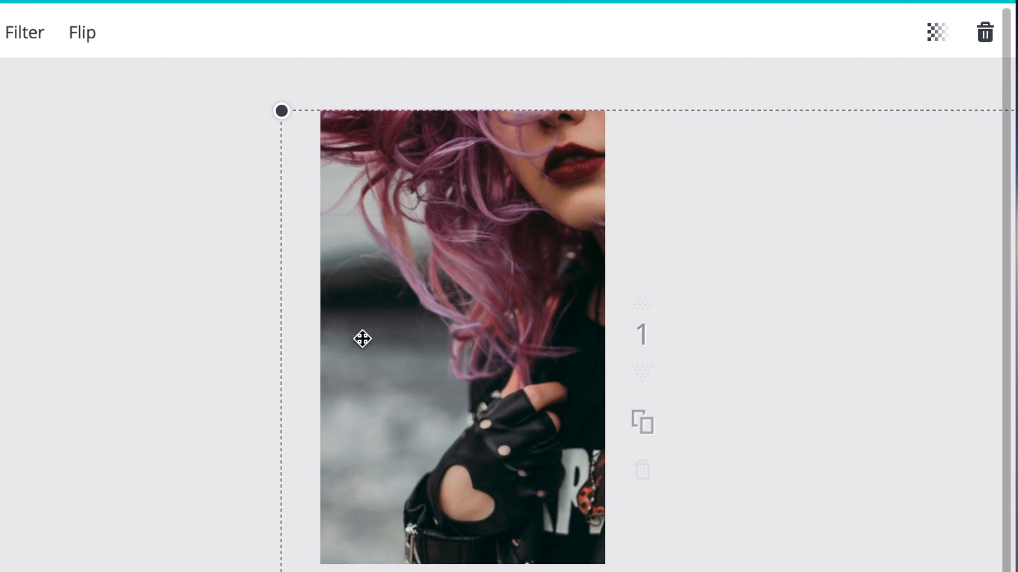
{"action": "mouse_move", "coordinate": [367, 364]}
{"action": "left_mouse_down"}
{"action": "mouse_move", "coordinate": [334, 361]}
{"action": "mouse_move", "coordinate": [354, 363]}
{"action": "left_mouse_up"}
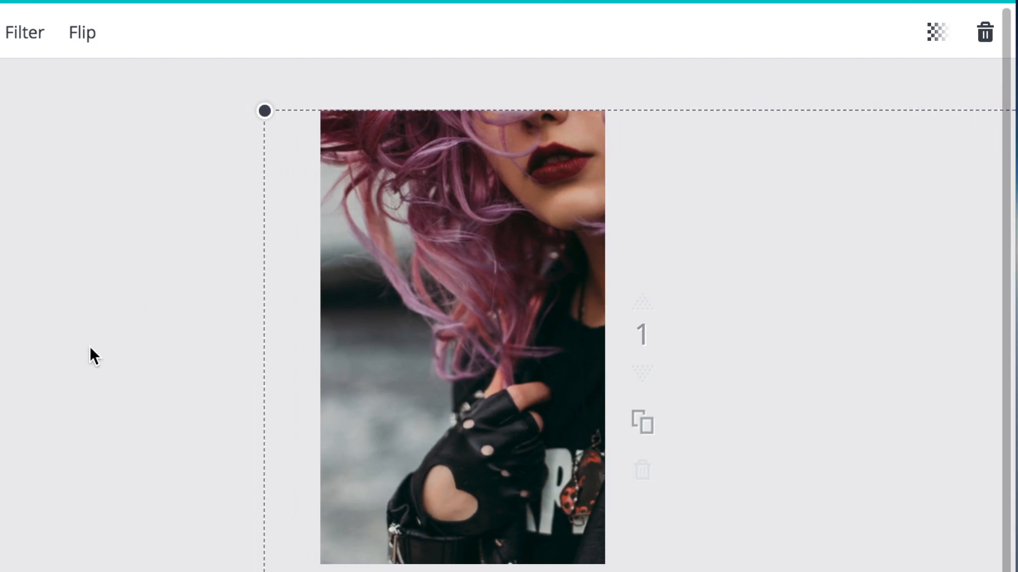
{"action": "left_click", "coordinate": [91, 348]}
{"action": "double_click", "coordinate": [444, 405]}
{"action": "left_click_drag", "start_coordinate": [444, 406], "coordinate": [407, 406]}
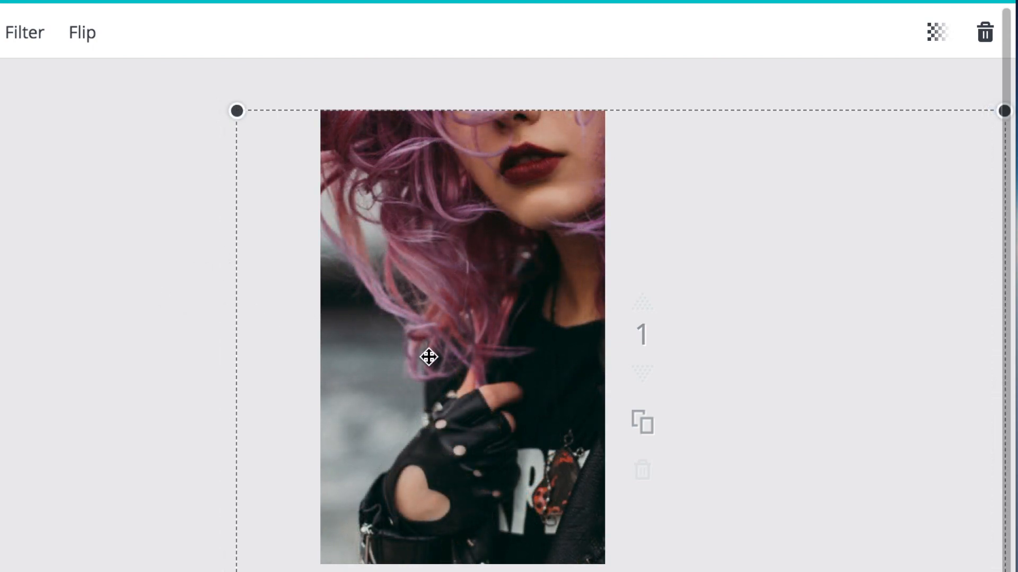
{"action": "left_click_drag", "start_coordinate": [428, 357], "coordinate": [429, 357]}
{"action": "left_click", "coordinate": [135, 370]}
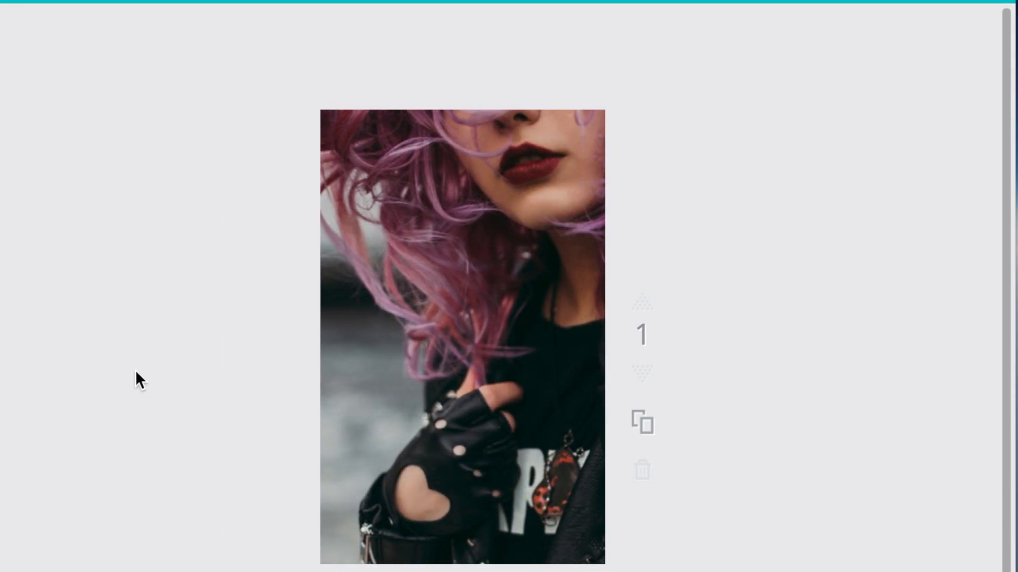
- Compare filter presets such as Cali, Drama and Edge on the cover photo and apply one with faded, teal-tinted shadows
{"action": "left_click", "coordinate": [515, 365]}
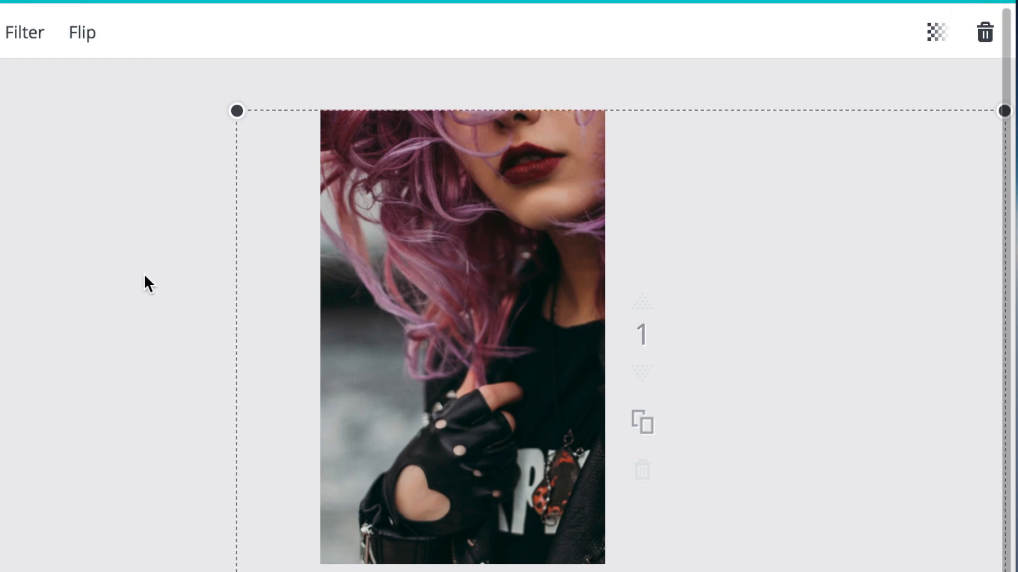
{"action": "left_click", "coordinate": [29, 37]}
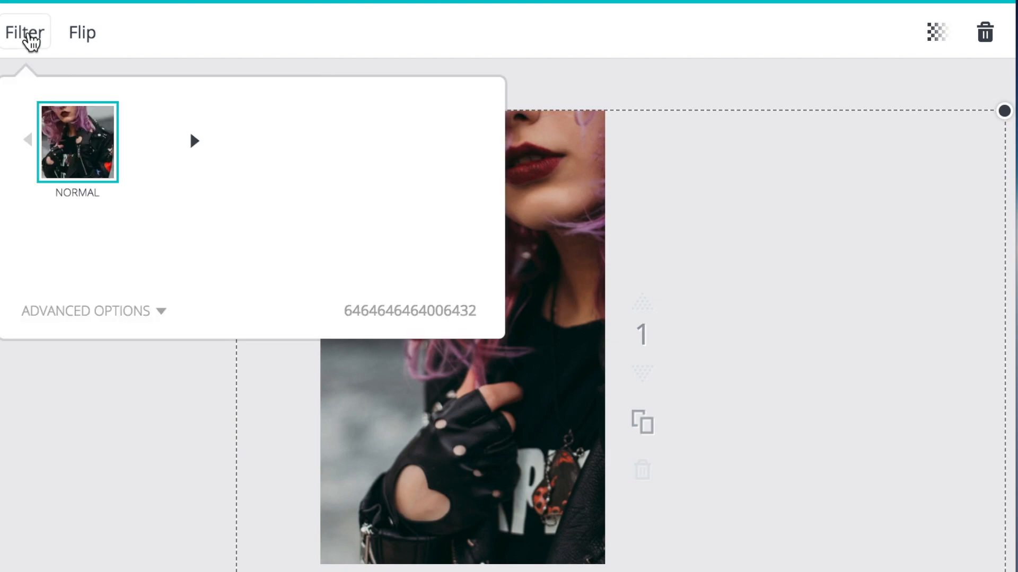
{"action": "mouse_move", "coordinate": [278, 225]}
{"action": "left_mouse_down"}
{"action": "mouse_move", "coordinate": [354, 233]}
{"action": "mouse_move", "coordinate": [282, 241]}
{"action": "mouse_move", "coordinate": [268, 235]}
{"action": "mouse_move", "coordinate": [279, 225]}
{"action": "left_mouse_up"}
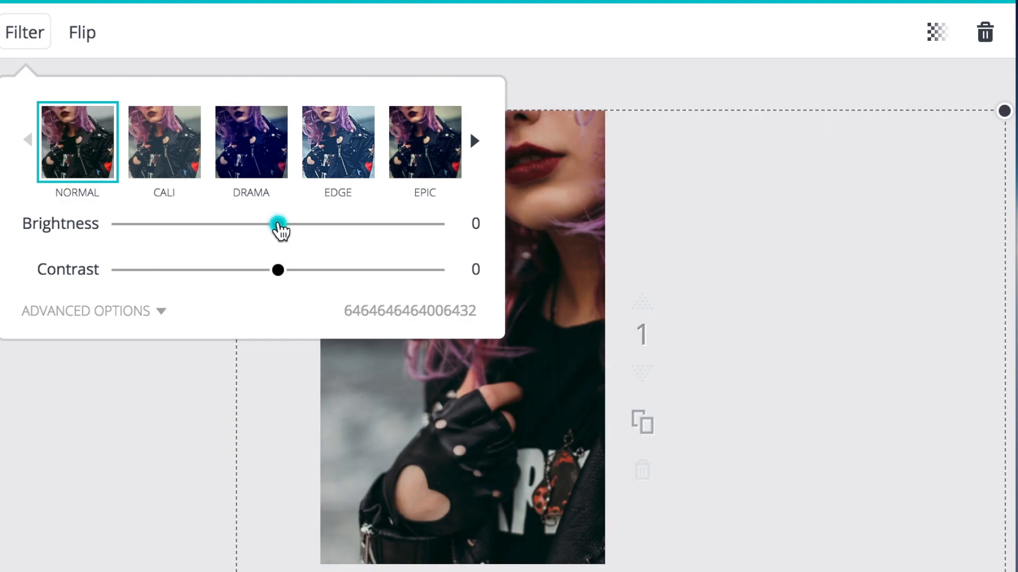
{"action": "left_click", "coordinate": [169, 140]}
{"action": "left_click", "coordinate": [252, 143]}
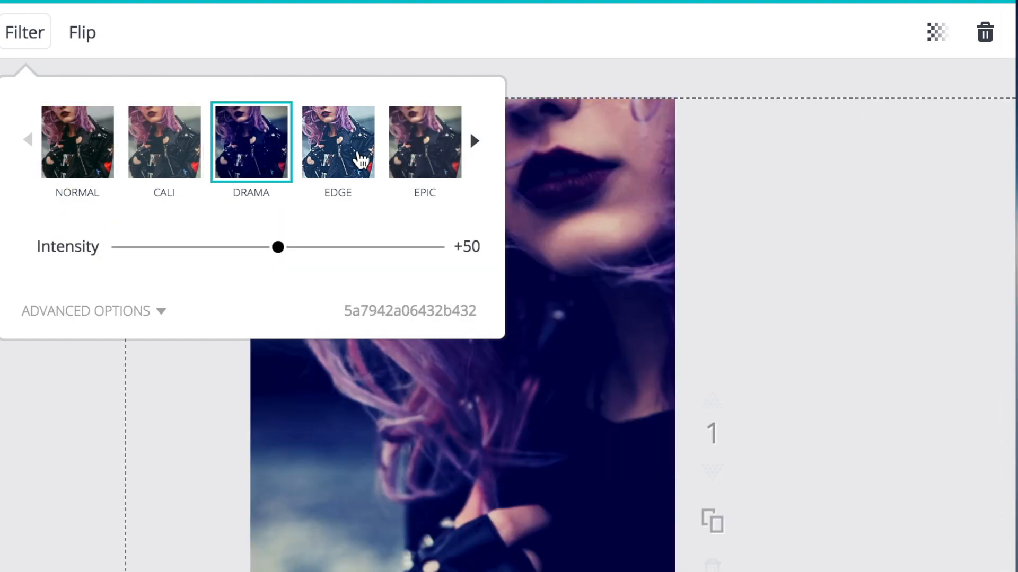
{"action": "left_click", "coordinate": [355, 154]}
{"action": "left_click", "coordinate": [475, 141]}
{"action": "left_click", "coordinate": [170, 143]}
{"action": "left_click", "coordinate": [414, 151]}
{"action": "left_click", "coordinate": [475, 141]}
{"action": "left_click", "coordinate": [75, 446]}
{"action": "scroll", "coordinate": [75, 447], "scroll_direction": "down", "scroll_amount": 3}
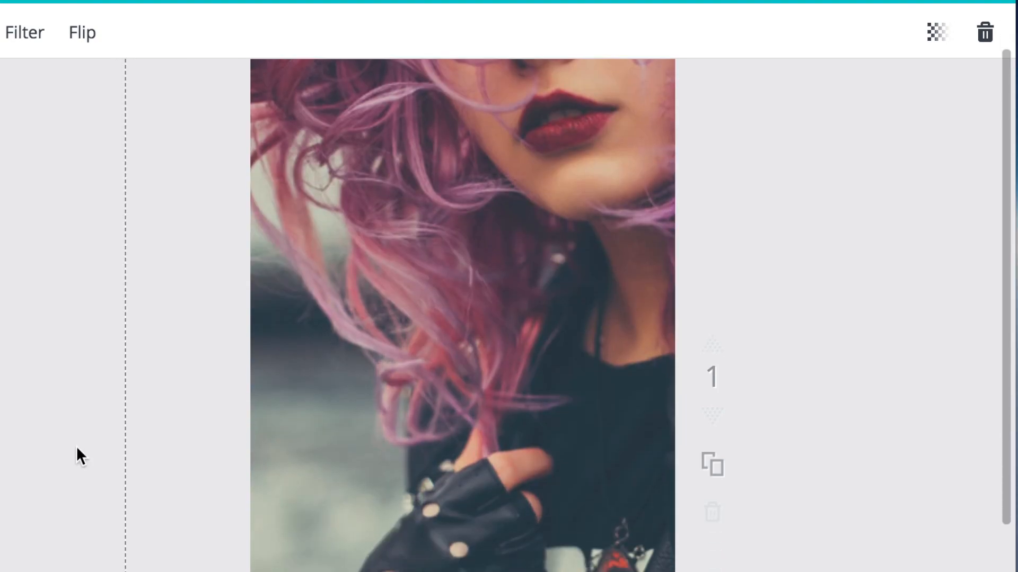
{"action": "scroll", "coordinate": [75, 447], "scroll_direction": "down", "scroll_amount": 2}
{"action": "scroll", "coordinate": [75, 446], "scroll_direction": "up", "scroll_amount": 5}
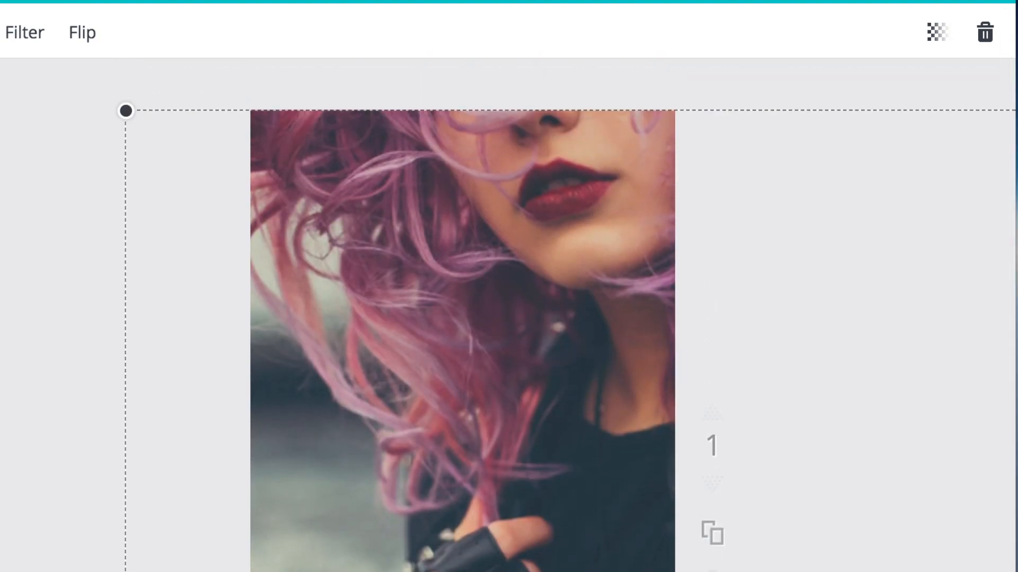
- Set the cover photo's brightness to +27 in the Cali filter's advanced options
{"action": "key", "text": "super+minus"}
{"action": "scroll", "coordinate": [168, 411], "scroll_direction": "up", "scroll_amount": 1}
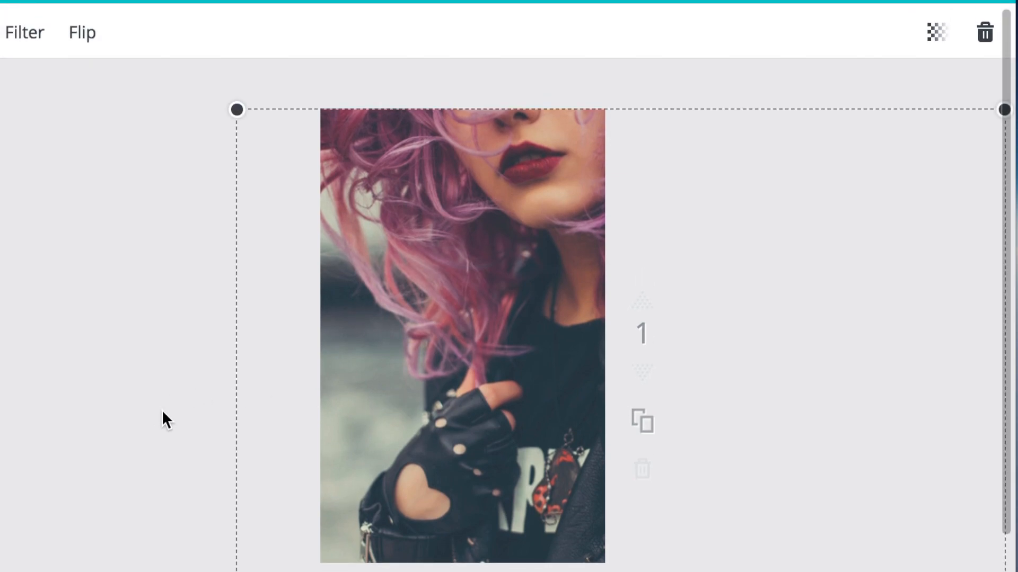
{"action": "left_click", "coordinate": [162, 412]}
{"action": "left_click", "coordinate": [468, 265]}
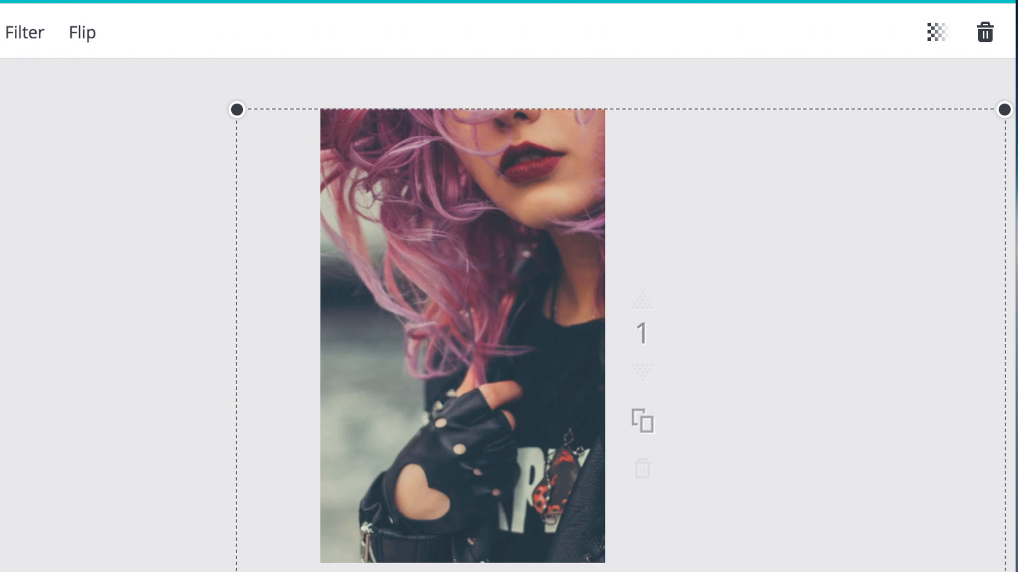
{"action": "left_click", "coordinate": [17, 40]}
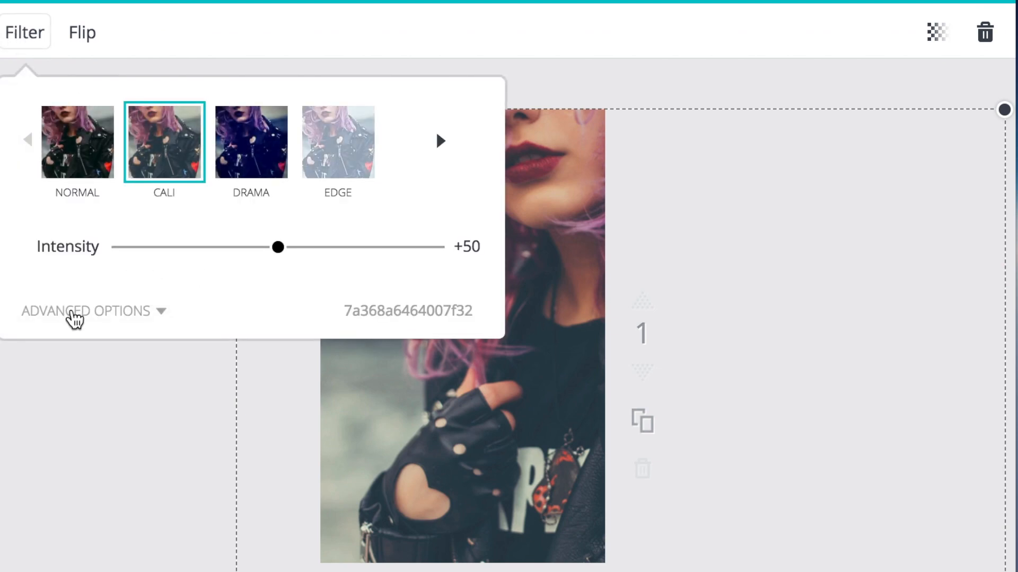
{"action": "left_click", "coordinate": [80, 316]}
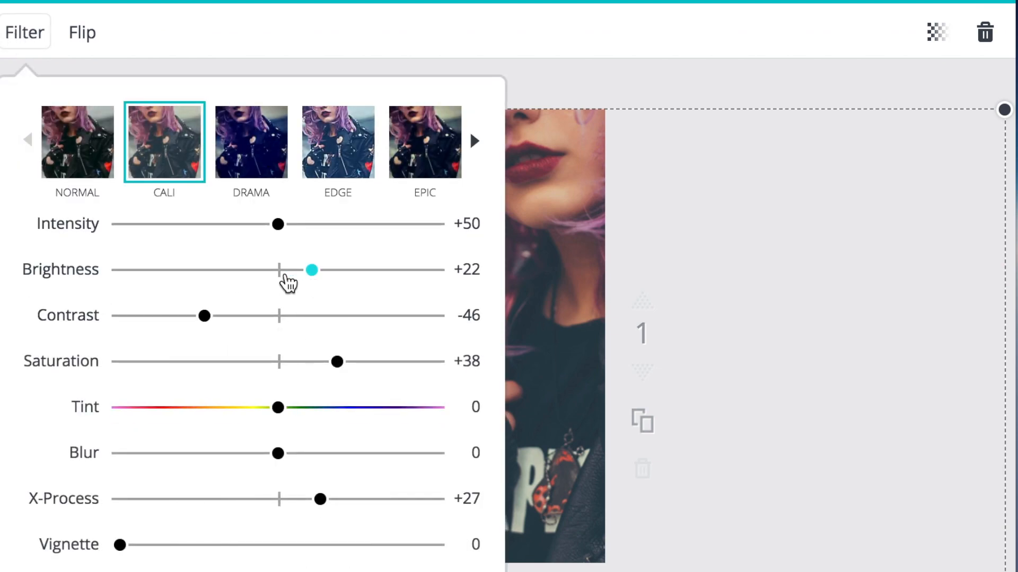
{"action": "mouse_move", "coordinate": [318, 273]}
{"action": "left_mouse_down"}
{"action": "mouse_move", "coordinate": [276, 270]}
{"action": "mouse_move", "coordinate": [321, 282]}
{"action": "left_mouse_up"}
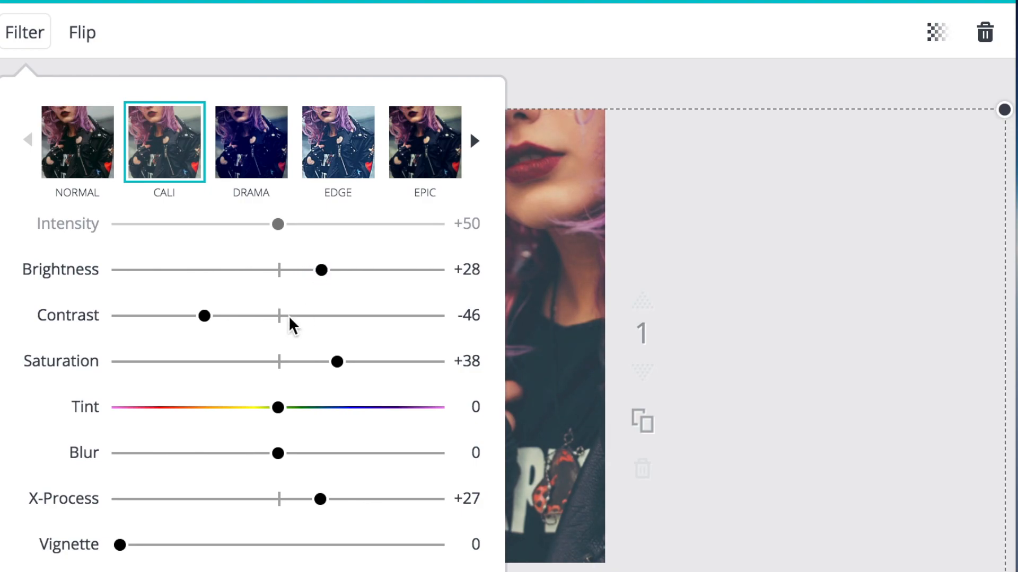
{"action": "mouse_move", "coordinate": [208, 324]}
{"action": "left_mouse_down"}
{"action": "mouse_move", "coordinate": [331, 325]}
{"action": "mouse_move", "coordinate": [189, 324]}
{"action": "mouse_move", "coordinate": [205, 328]}
{"action": "left_mouse_up"}
{"action": "mouse_move", "coordinate": [321, 270]}
{"action": "left_mouse_down"}
{"action": "mouse_move", "coordinate": [334, 271]}
{"action": "mouse_move", "coordinate": [320, 271]}
{"action": "left_mouse_up"}
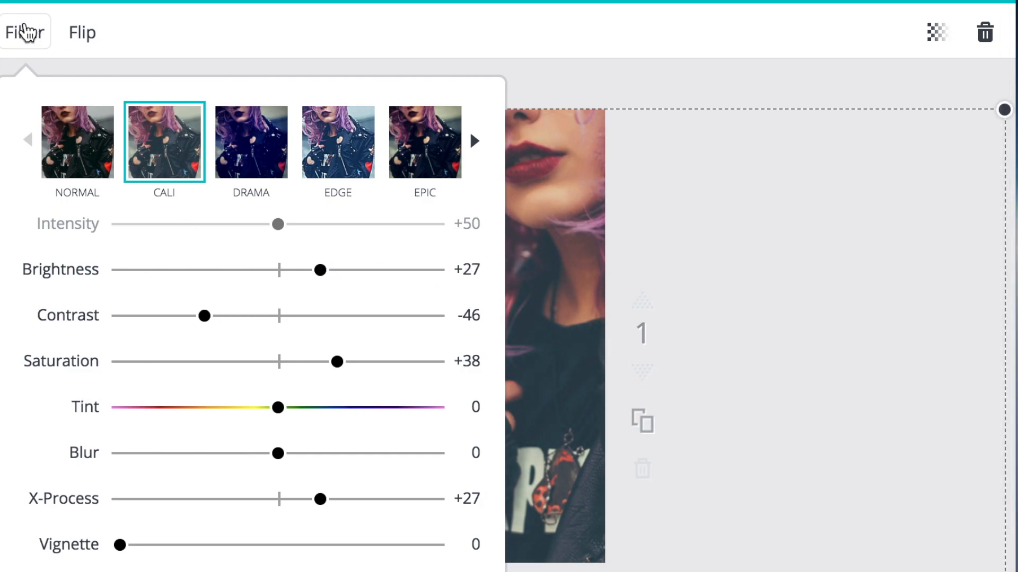
{"action": "left_click", "coordinate": [24, 31]}
{"action": "left_click", "coordinate": [121, 345]}
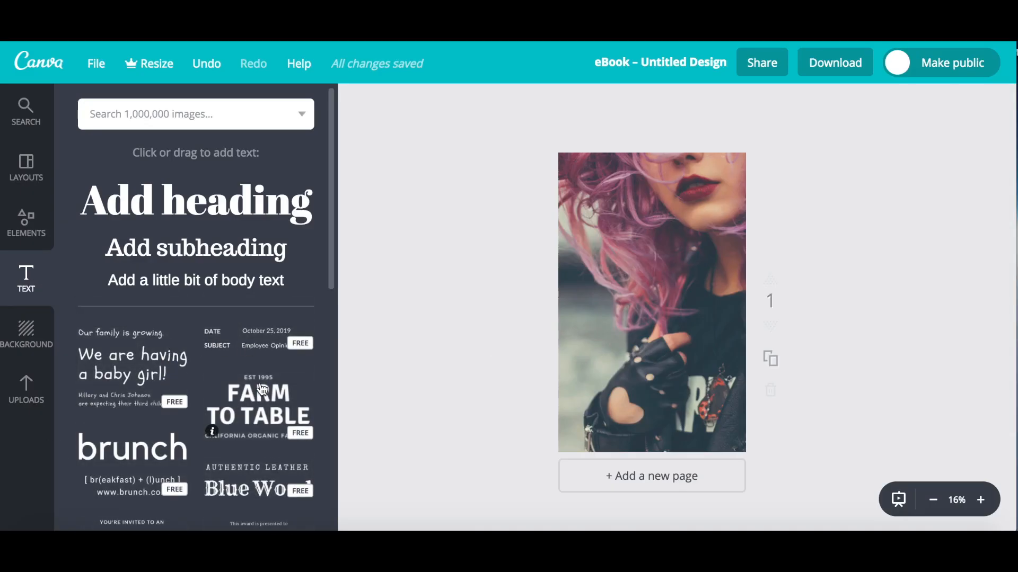
- Add a heading text box over the pink hair beside the chin and tilt it so the text slopes upward
{"action": "scroll", "coordinate": [263, 390], "scroll_direction": "down", "scroll_amount": 5}
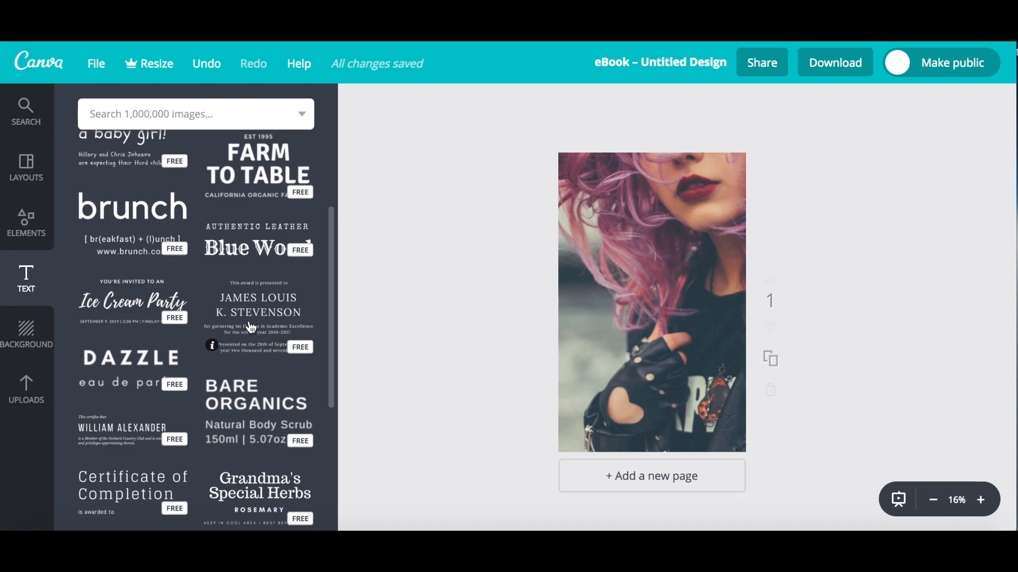
{"action": "scroll", "coordinate": [251, 328], "scroll_direction": "up", "scroll_amount": 5}
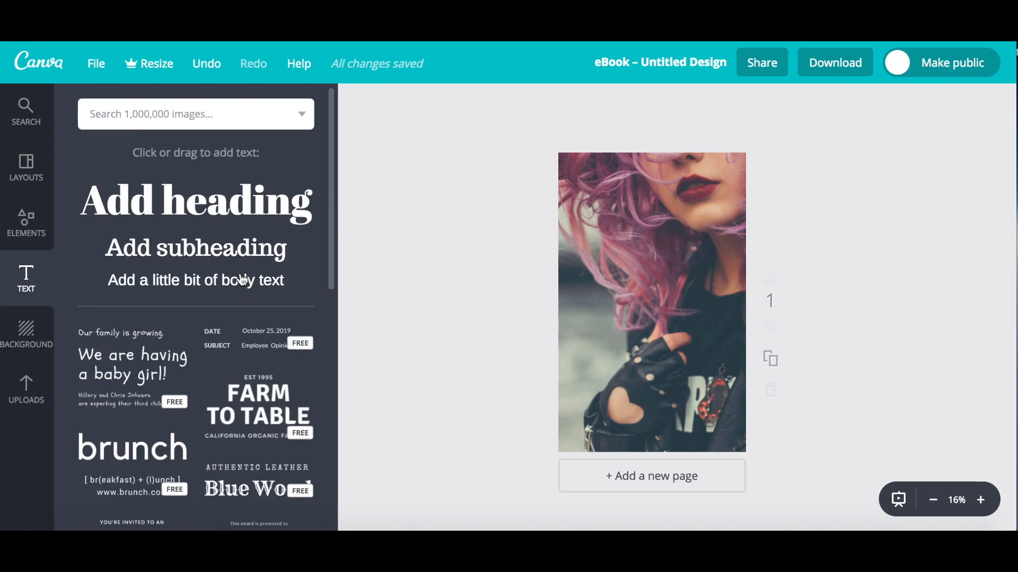
{"action": "left_click_drag", "start_coordinate": [200, 207], "coordinate": [641, 251]}
{"action": "left_click", "coordinate": [651, 227]}
{"action": "left_click", "coordinate": [641, 220]}
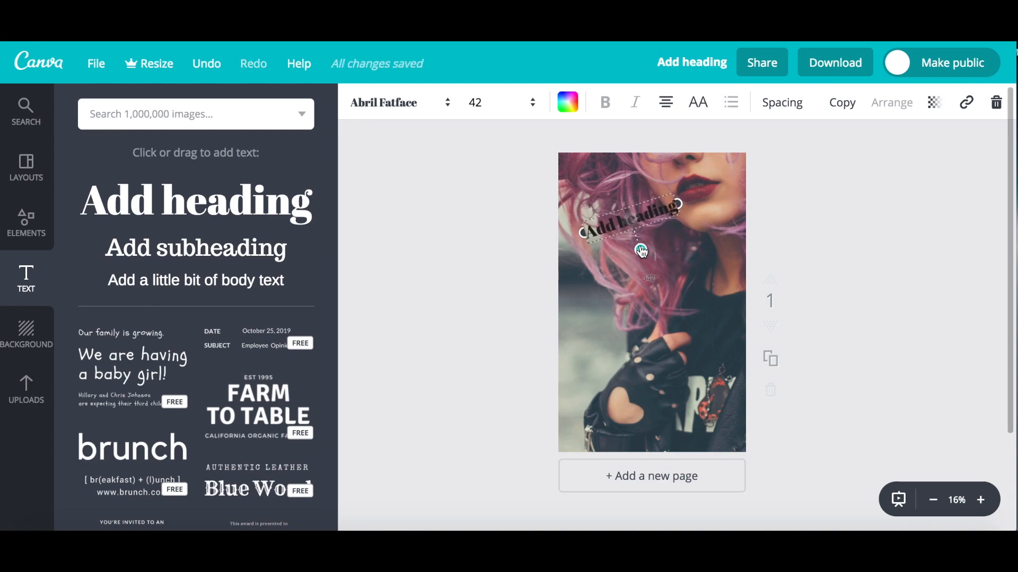
{"action": "mouse_move", "coordinate": [590, 231]}
{"action": "left_mouse_down"}
{"action": "mouse_move", "coordinate": [647, 213]}
{"action": "mouse_move", "coordinate": [599, 229]}
{"action": "left_mouse_up"}
- Change the tilted heading's font to Playlist Script and set its size to 72
{"action": "left_click", "coordinate": [598, 229]}
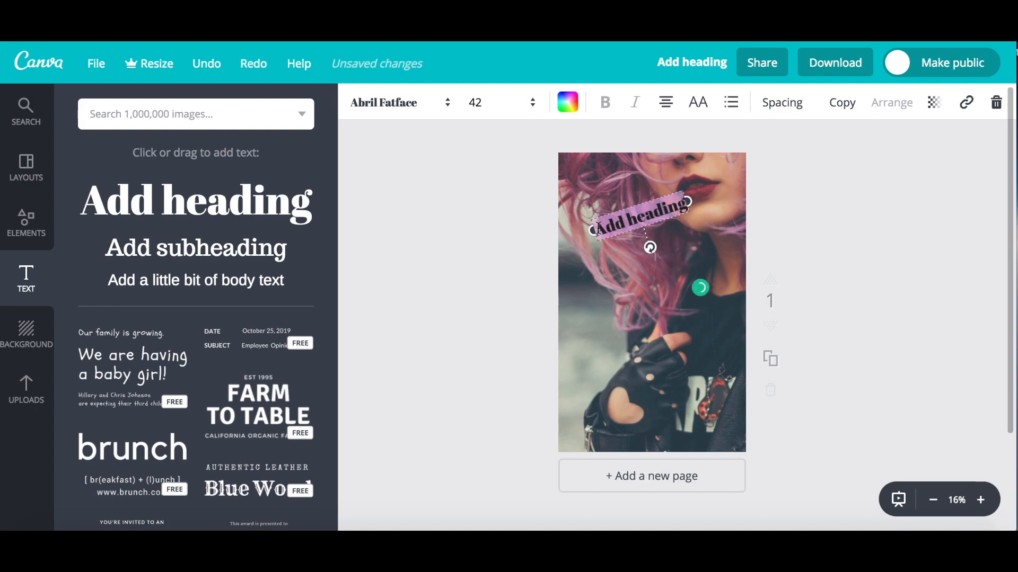
{"action": "left_click", "coordinate": [423, 113]}
{"action": "scroll", "coordinate": [452, 378], "scroll_direction": "down", "scroll_amount": 20}
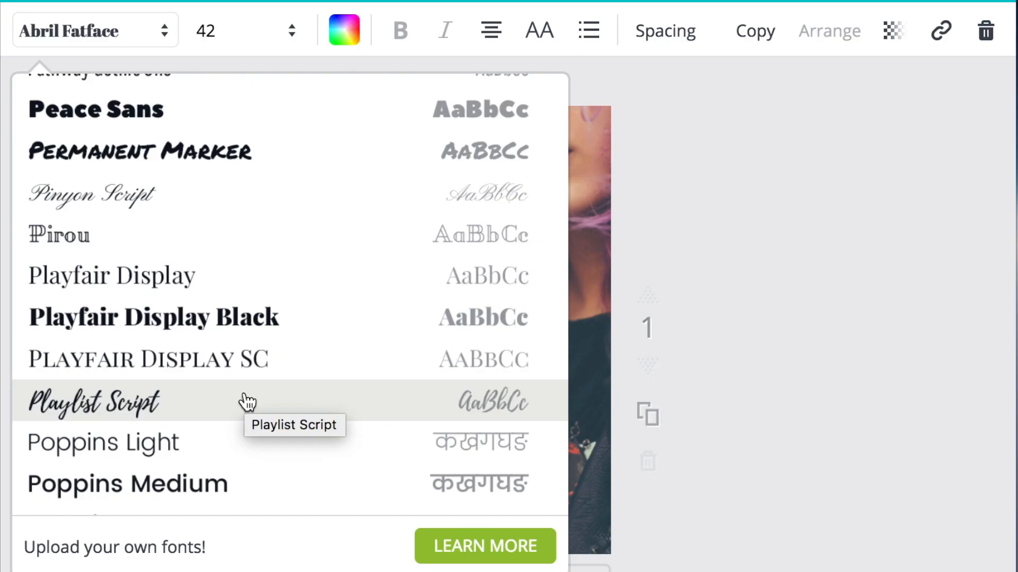
{"action": "left_click", "coordinate": [247, 403]}
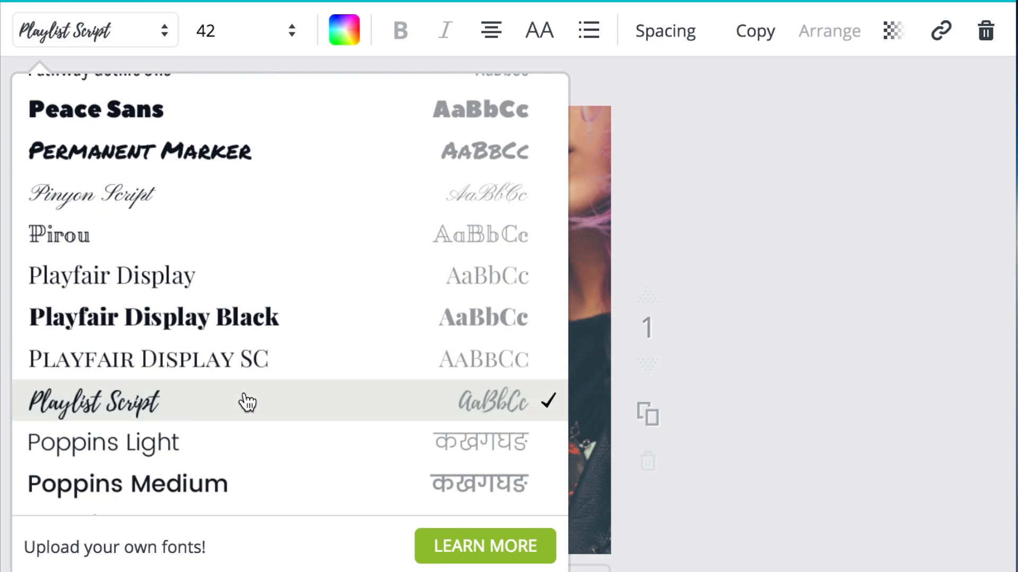
{"action": "left_click", "coordinate": [404, 213]}
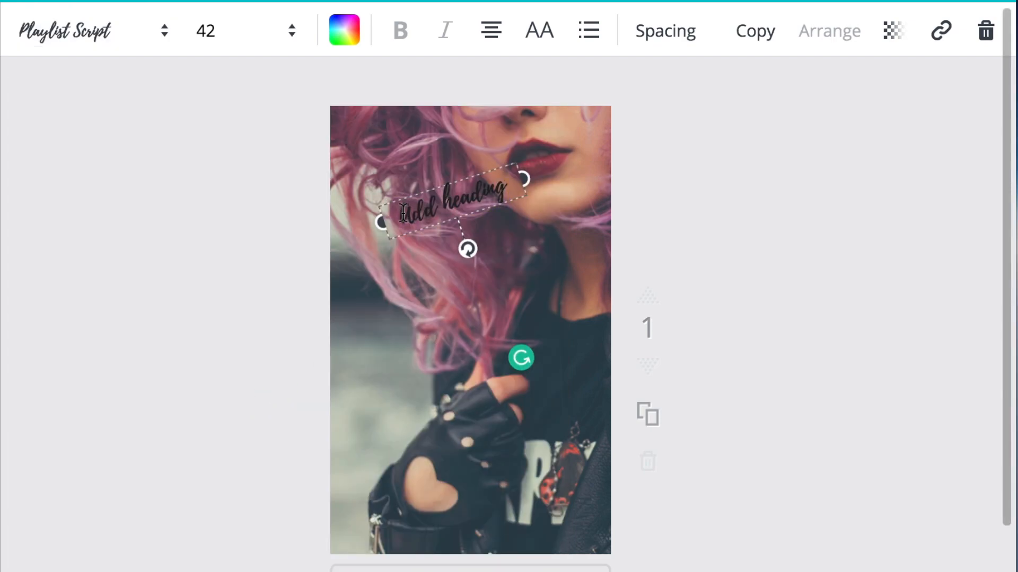
{"action": "left_click_drag", "start_coordinate": [403, 213], "coordinate": [500, 192]}
{"action": "left_click", "coordinate": [265, 31]}
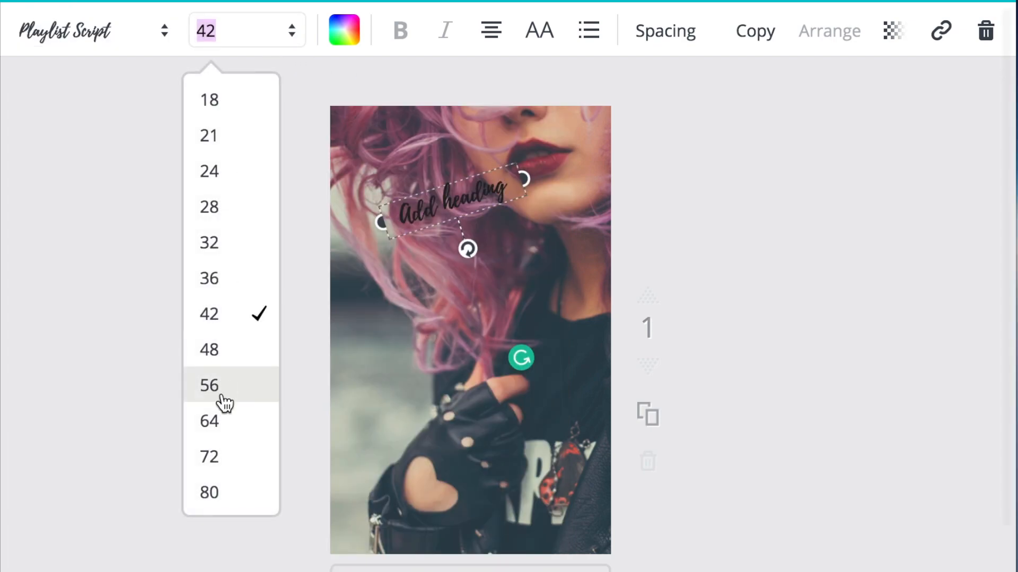
{"action": "left_click", "coordinate": [227, 414]}
{"action": "left_click", "coordinate": [266, 31]}
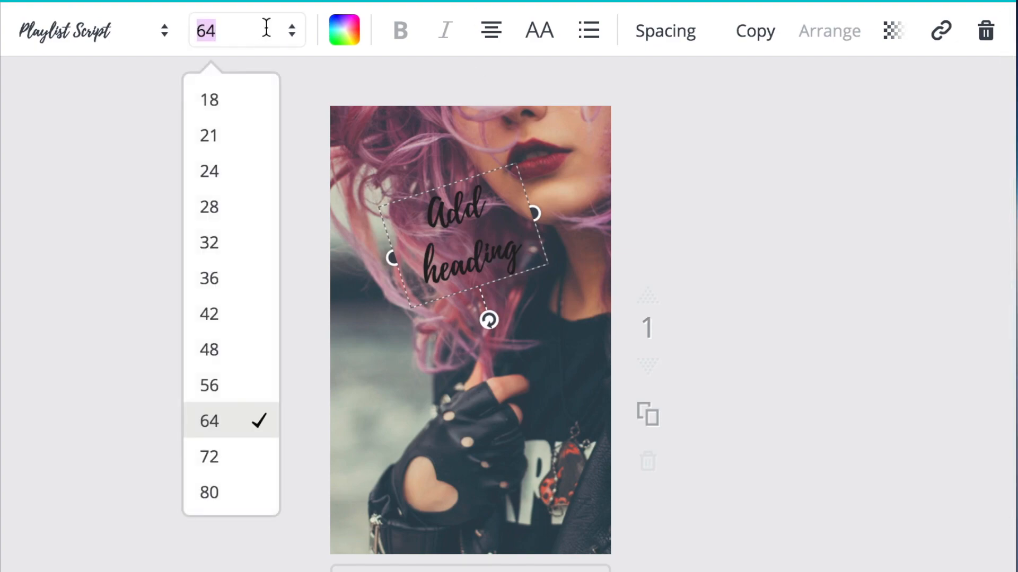
{"action": "left_click", "coordinate": [240, 466]}
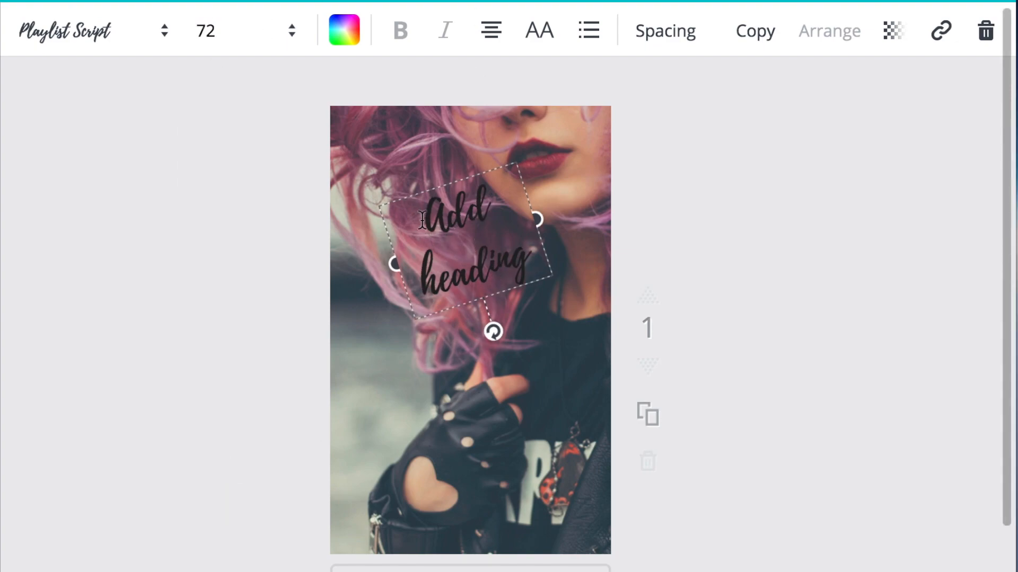
- Replace the heading's placeholder text with the title "The Bad Girl in love"
{"action": "left_click", "coordinate": [479, 219]}
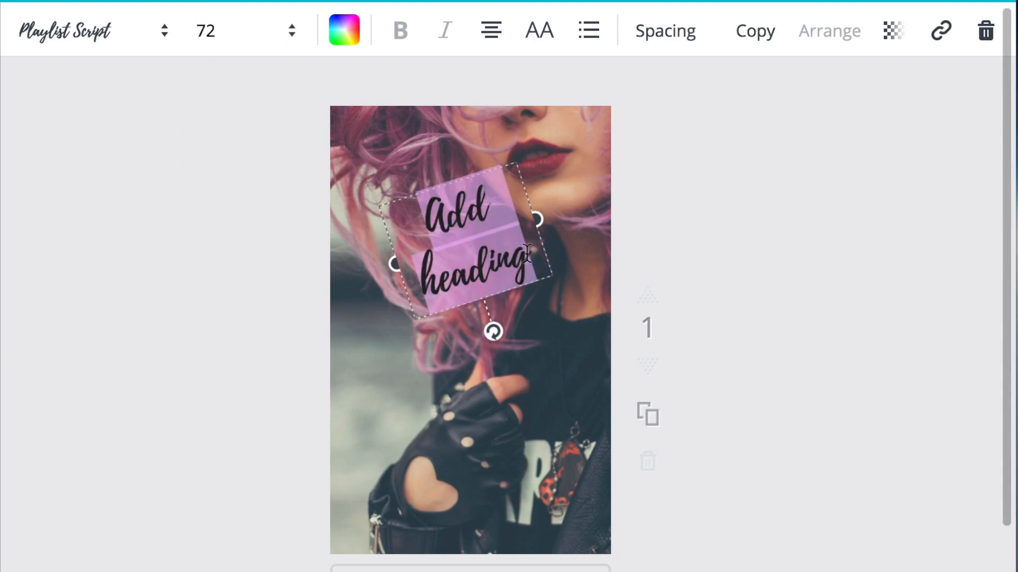
{"action": "type", "text": "The"}
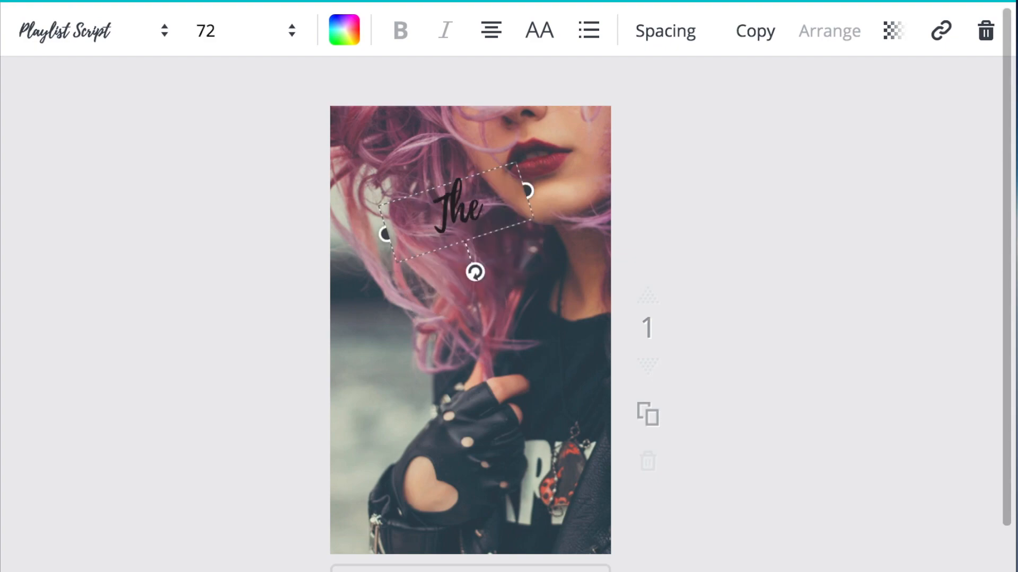
{"action": "type", "text": " Bad Girl"}
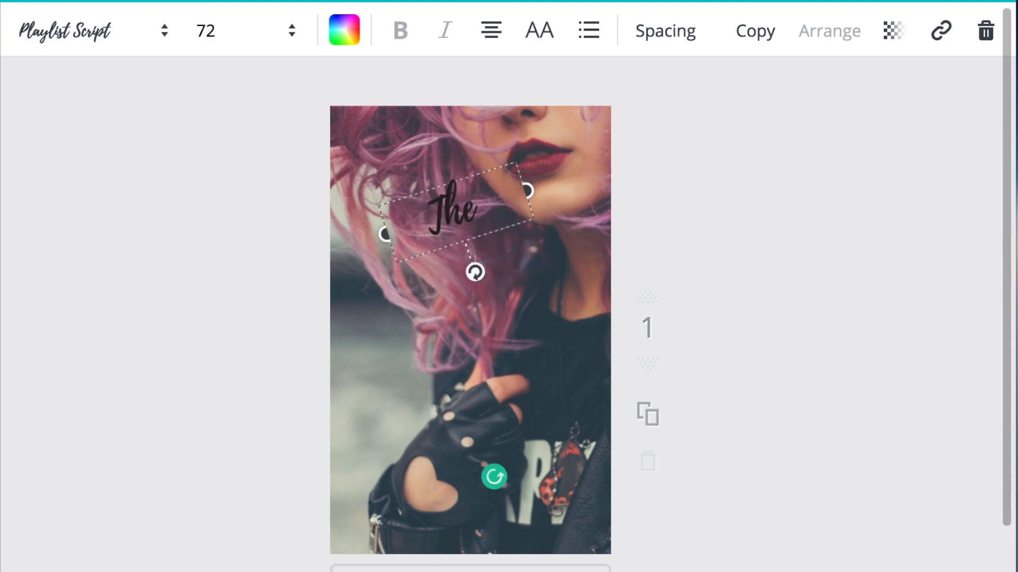
{"action": "type", "text": " is l"}
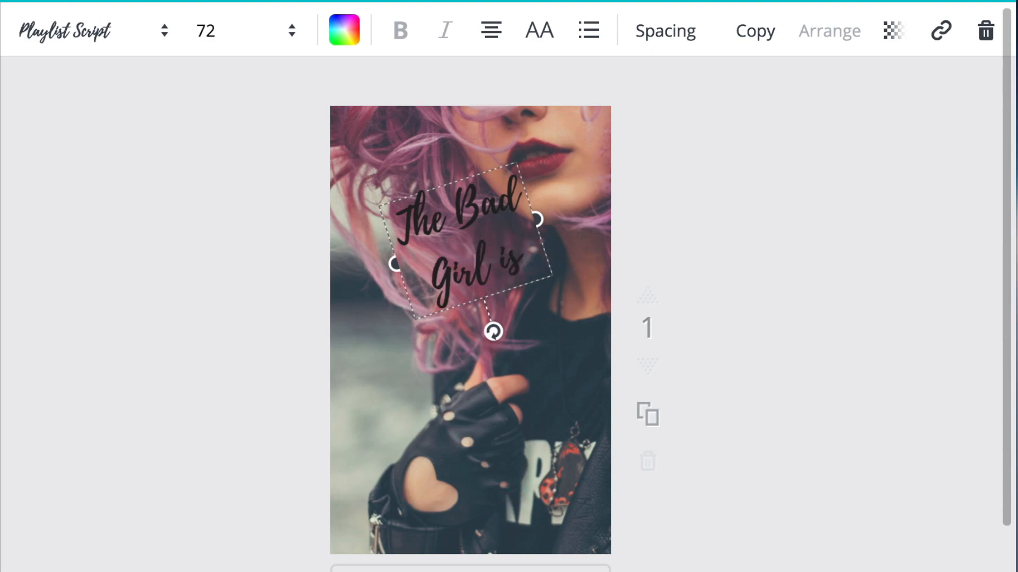
{"action": "key", "text": "BackSpace"}
{"action": "key", "text": "BackSpace"}
{"action": "key", "text": "BackSpace"}
{"action": "type", "text": "n love"}
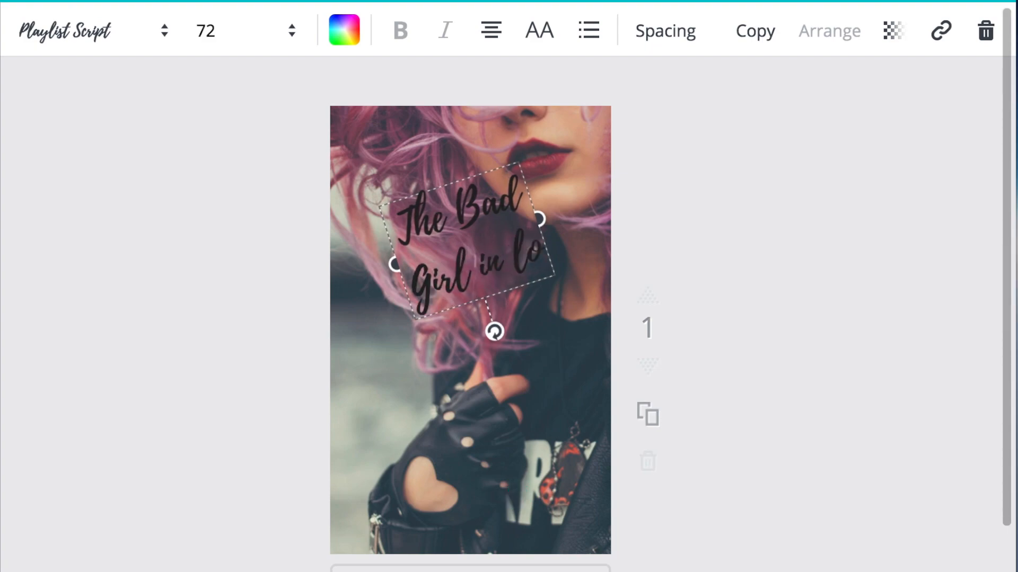
{"action": "left_click", "coordinate": [803, 195]}
- Recolour the whole title white and set its font size to 104
{"action": "double_click", "coordinate": [517, 320]}
{"action": "left_click_drag", "start_coordinate": [528, 320], "coordinate": [397, 219]}
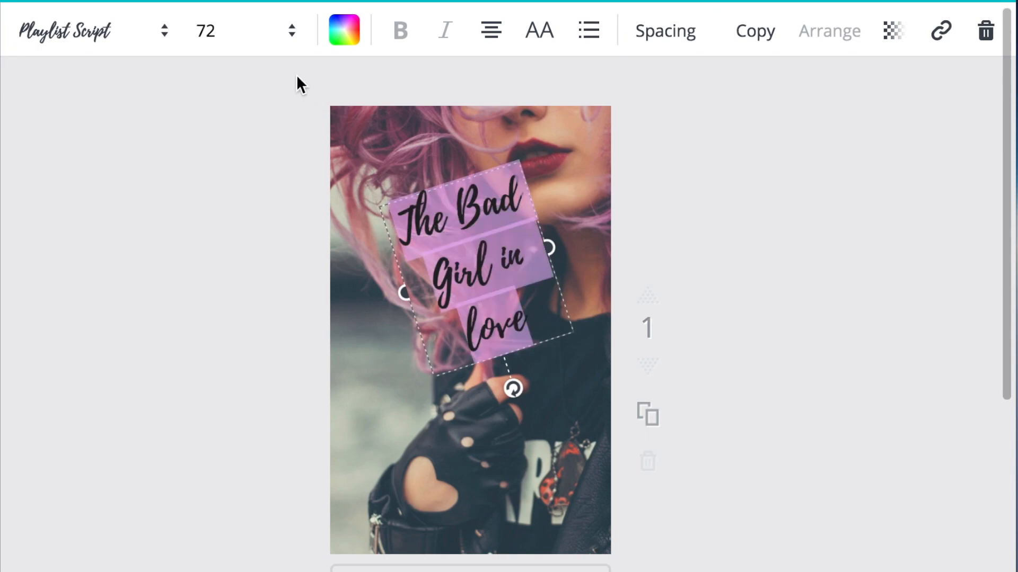
{"action": "left_click", "coordinate": [339, 37]}
{"action": "left_click", "coordinate": [554, 353]}
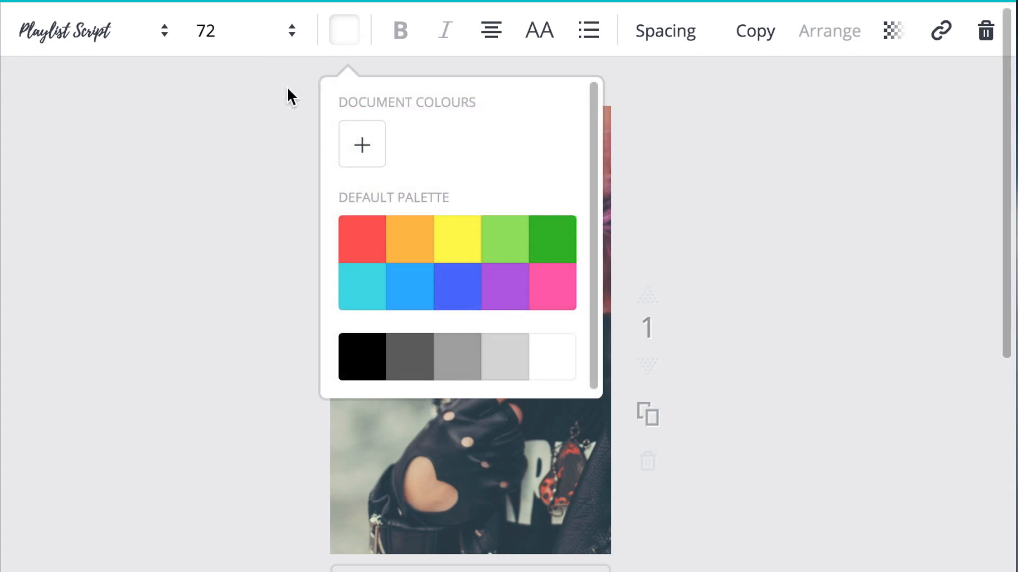
{"action": "left_click", "coordinate": [285, 31]}
{"action": "left_click", "coordinate": [229, 448]}
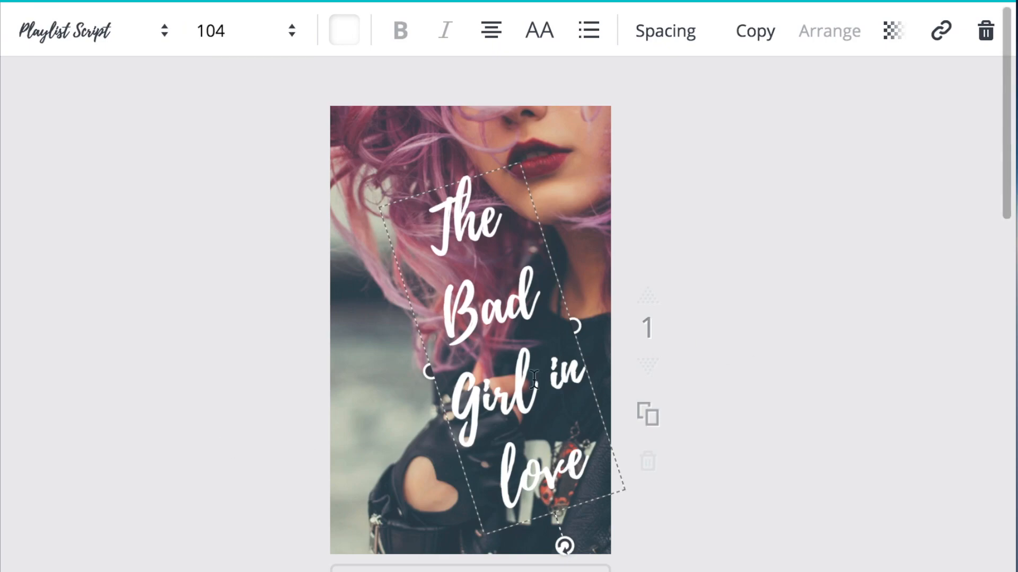
- Widen the title's text box and shift the tilted title further into the page, clear of the photo's edge
{"action": "left_click_drag", "start_coordinate": [430, 373], "coordinate": [423, 398]}
{"action": "left_click", "coordinate": [802, 324]}
{"action": "left_click_drag", "start_coordinate": [519, 400], "coordinate": [498, 384]}
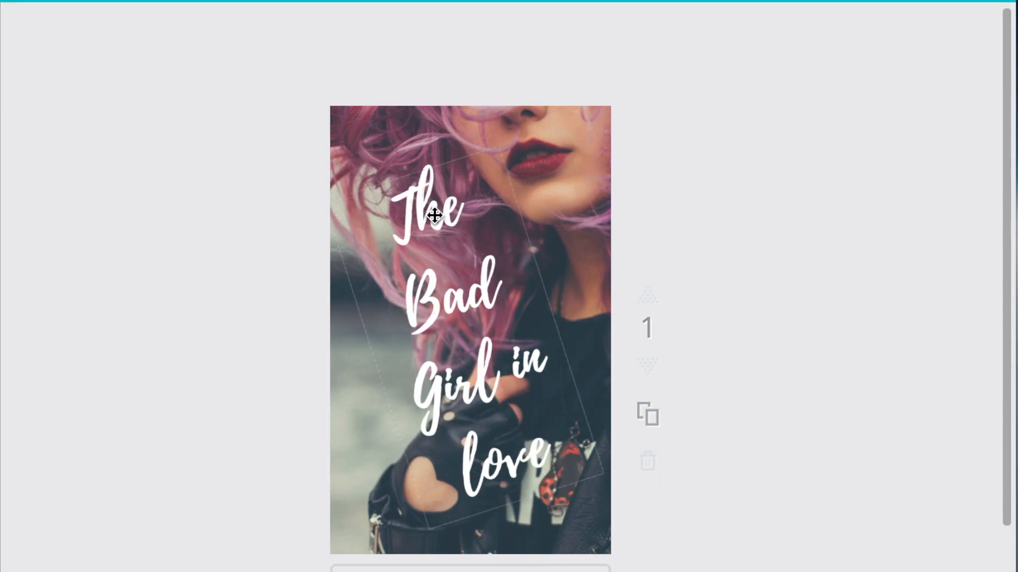
{"action": "left_click", "coordinate": [491, 306]}
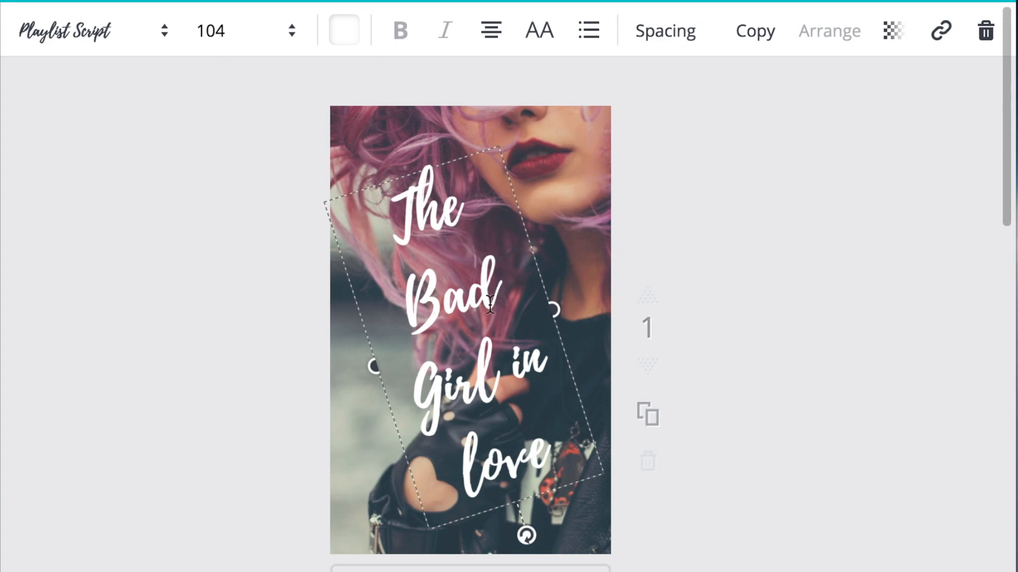
{"action": "left_click_drag", "start_coordinate": [398, 235], "coordinate": [545, 436]}
{"action": "left_click", "coordinate": [742, 246]}
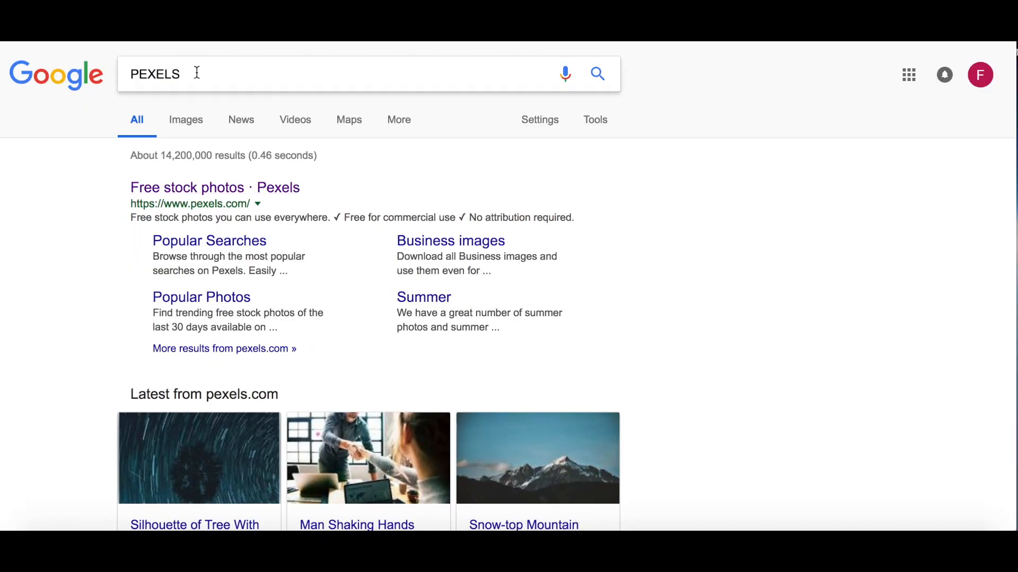
- Switch to Google and search for "YA Romance novels book covers"
{"action": "double_click", "coordinate": [193, 73]}
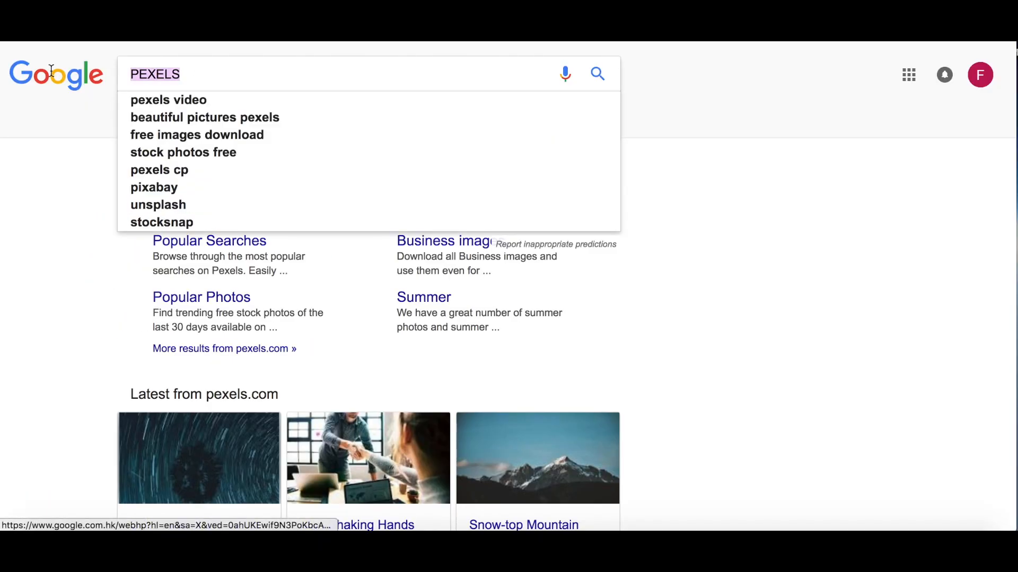
{"action": "type", "text": "YA ROM"}
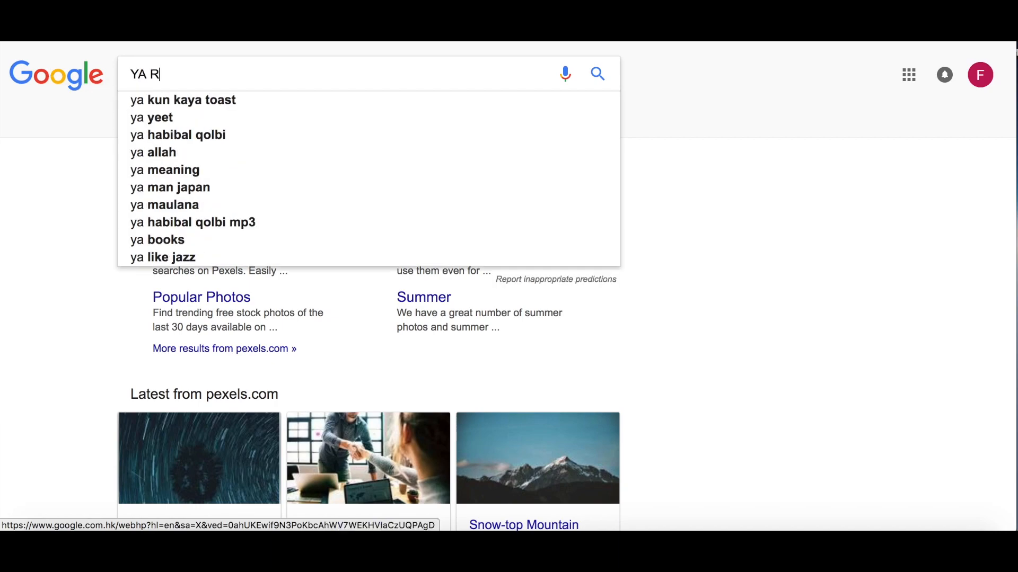
{"action": "key", "text": "BackSpace"}
{"action": "key", "text": "BackSpace"}
{"action": "type", "text": "omance novel"}
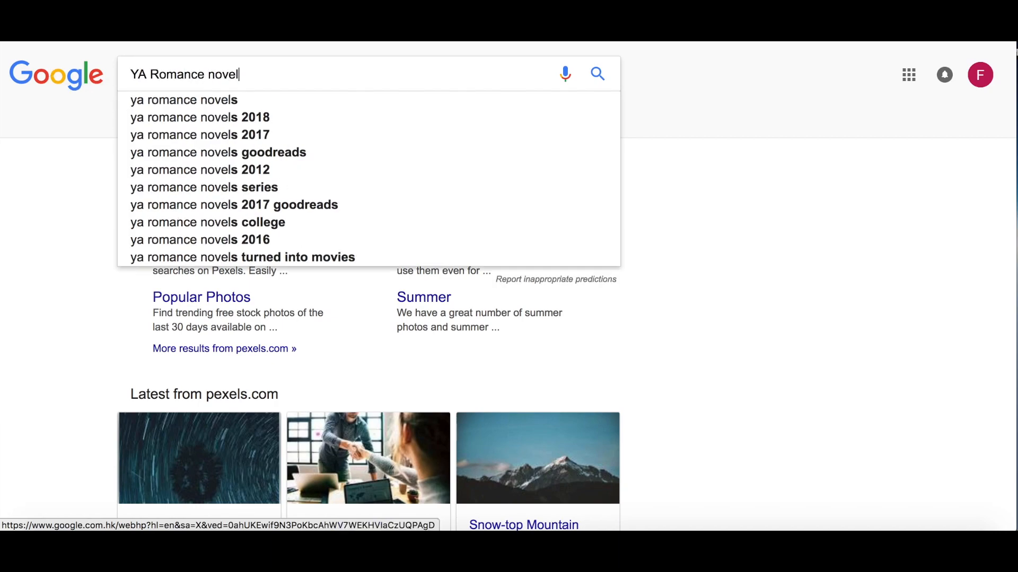
{"action": "type", "text": "s book covers"}
{"action": "key", "text": "Return"}
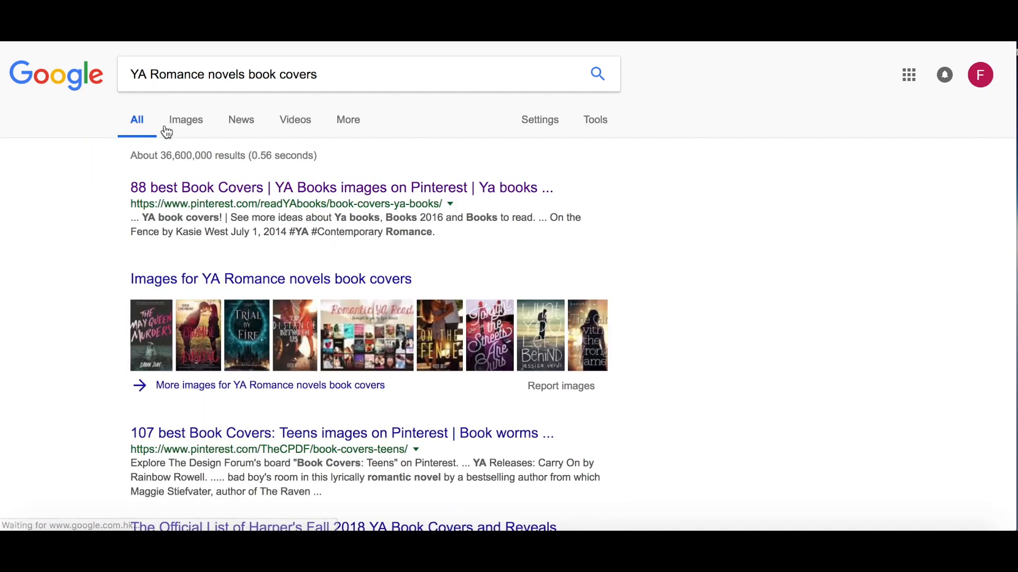
- Browse the image results for reference covers and open the preview of The May Queen Murders cover
{"action": "left_click", "coordinate": [186, 121]}
{"action": "scroll", "coordinate": [479, 331], "scroll_direction": "down", "scroll_amount": 10}
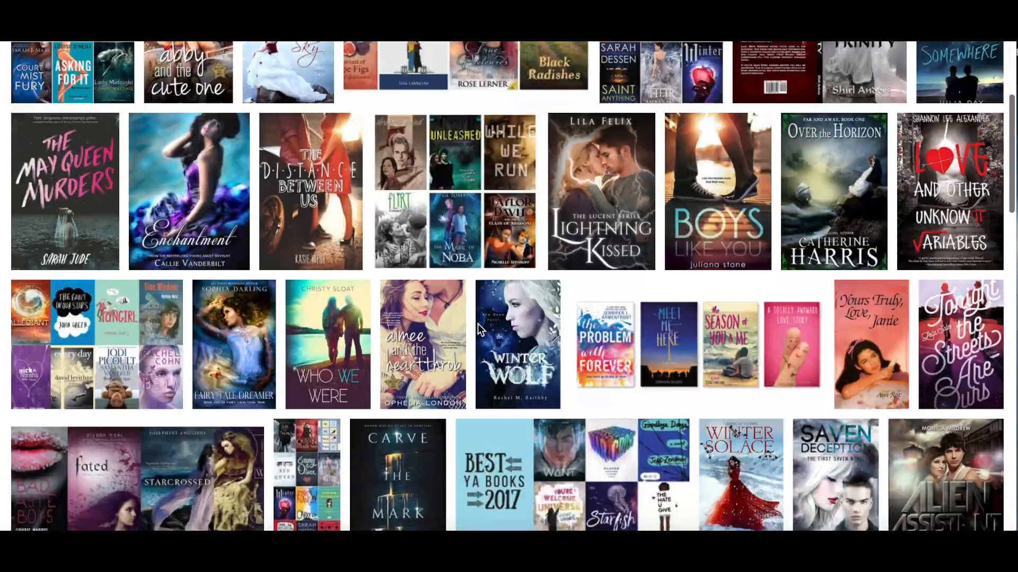
{"action": "scroll", "coordinate": [480, 331], "scroll_direction": "up", "scroll_amount": 10}
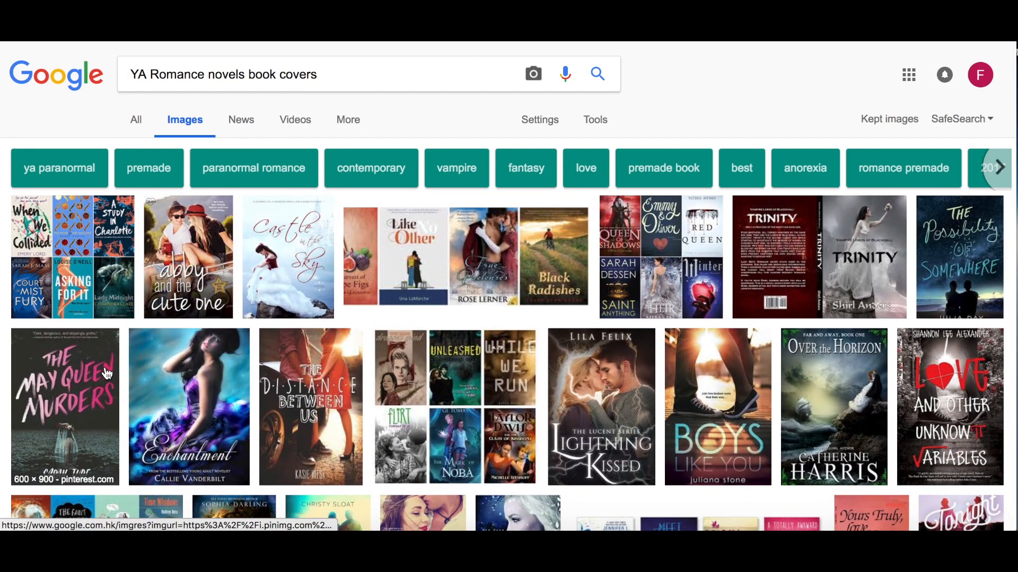
{"action": "left_click", "coordinate": [113, 371]}
{"action": "scroll", "coordinate": [400, 313], "scroll_direction": "down", "scroll_amount": 4}
{"action": "scroll", "coordinate": [312, 296], "scroll_direction": "up", "scroll_amount": 3}
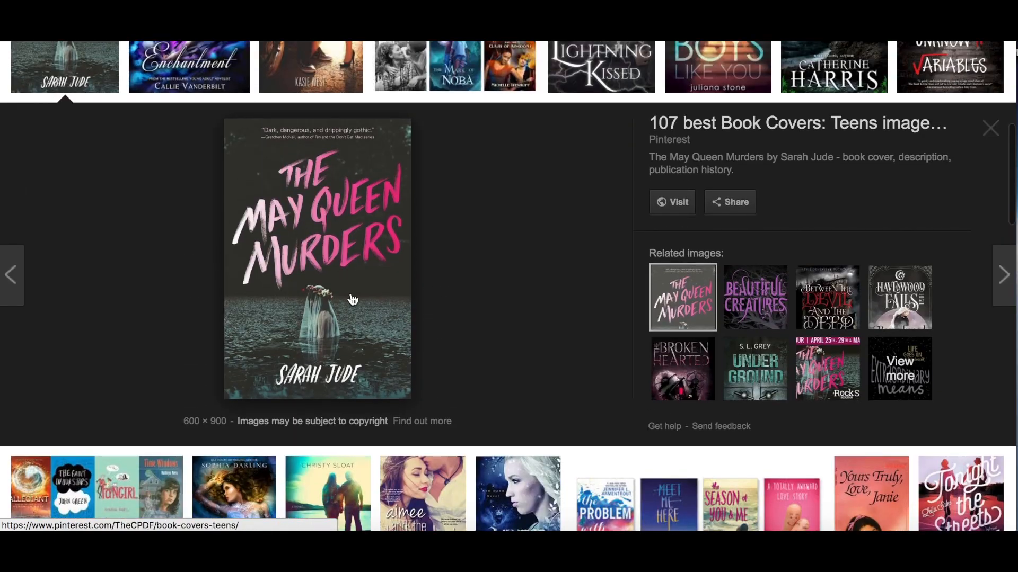
- Browse more of the YA romance cover image results and examine the title lettering on The May Queen Murders
{"action": "scroll", "coordinate": [284, 215], "scroll_direction": "down", "scroll_amount": 4}
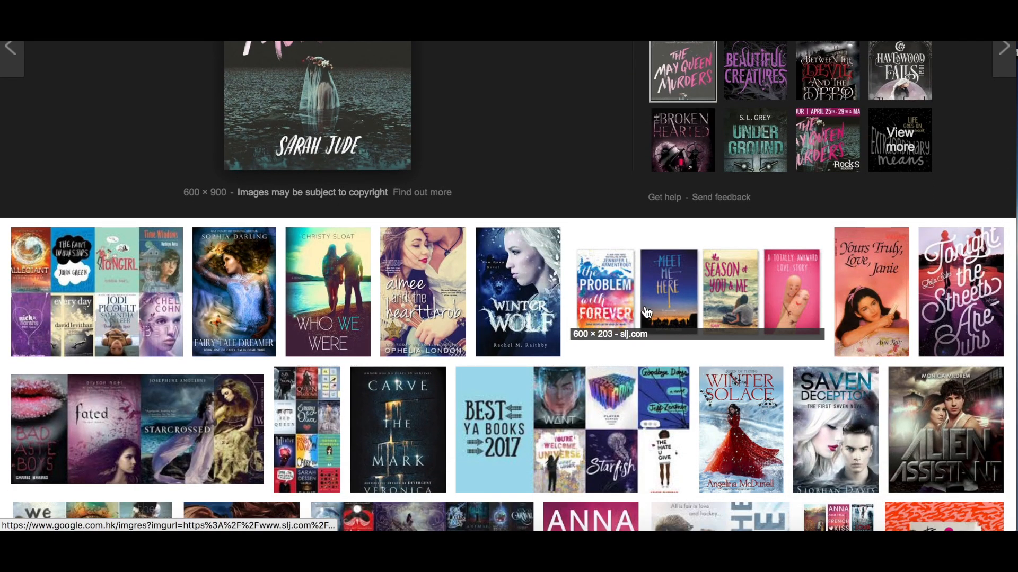
{"action": "left_click", "coordinate": [646, 313]}
{"action": "scroll", "coordinate": [530, 331], "scroll_direction": "down", "scroll_amount": 5}
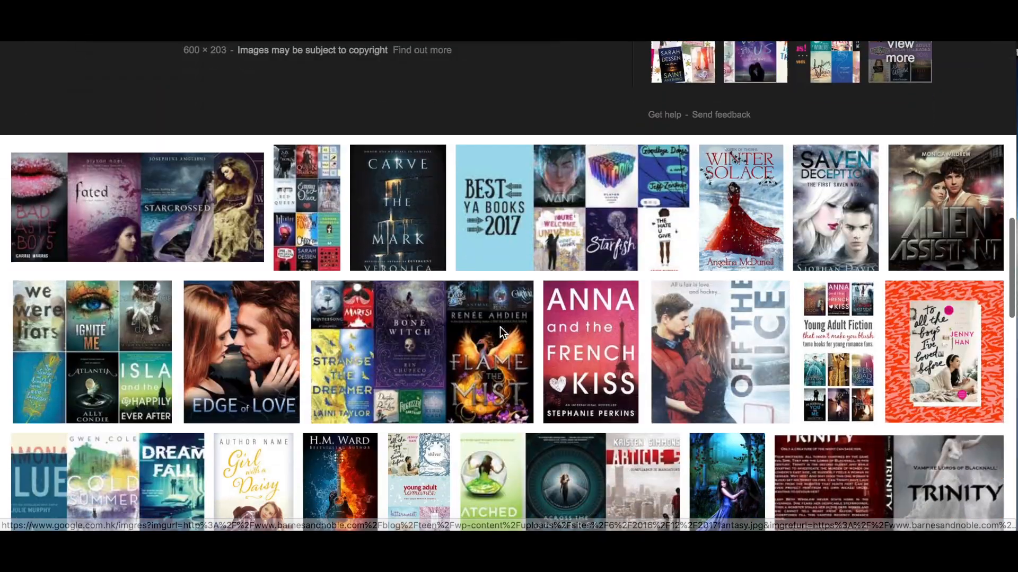
{"action": "left_click", "coordinate": [568, 337]}
{"action": "scroll", "coordinate": [399, 374], "scroll_direction": "down", "scroll_amount": 5}
{"action": "scroll", "coordinate": [399, 374], "scroll_direction": "down", "scroll_amount": 4}
{"action": "scroll", "coordinate": [398, 374], "scroll_direction": "up", "scroll_amount": 4}
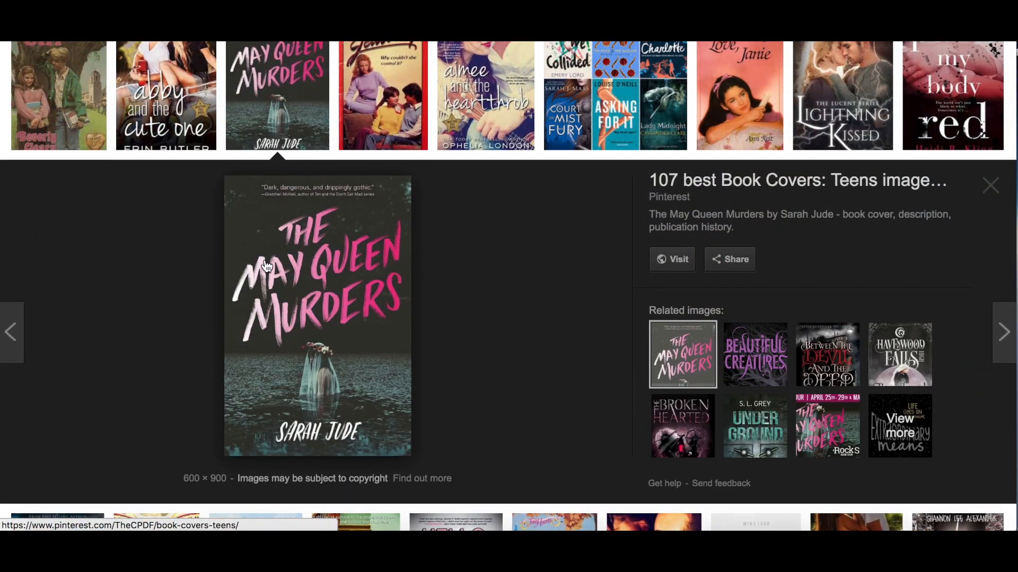
{"action": "scroll", "coordinate": [473, 313], "scroll_direction": "down", "scroll_amount": 5}
{"action": "scroll", "coordinate": [474, 313], "scroll_direction": "up", "scroll_amount": 6}
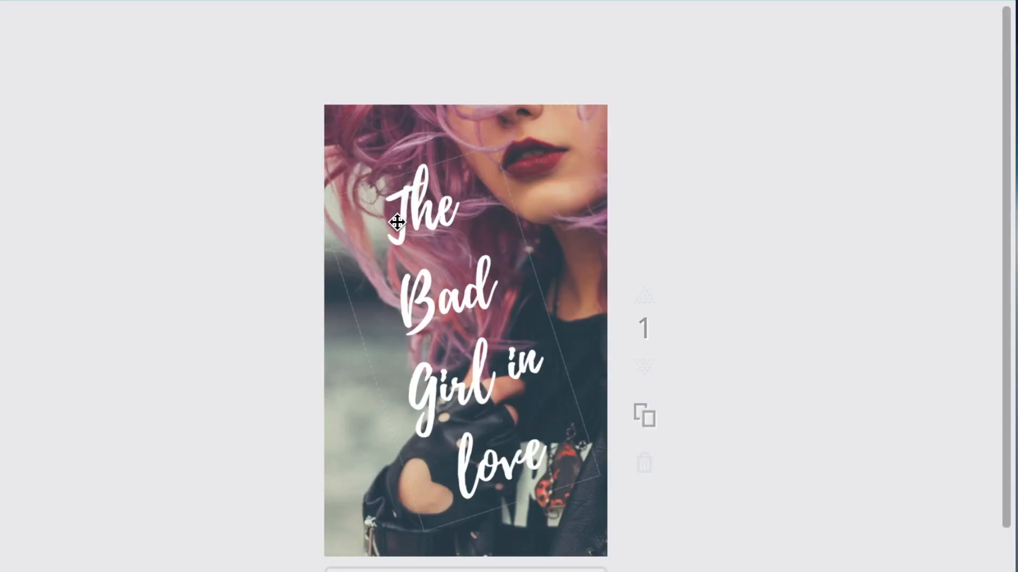
- Return to the Canva cover, clear the tilted script title's text and look through the fonts for a replacement
{"action": "left_click", "coordinate": [396, 222]}
{"action": "left_click_drag", "start_coordinate": [394, 206], "coordinate": [545, 426]}
{"action": "key", "text": "BackSpace"}
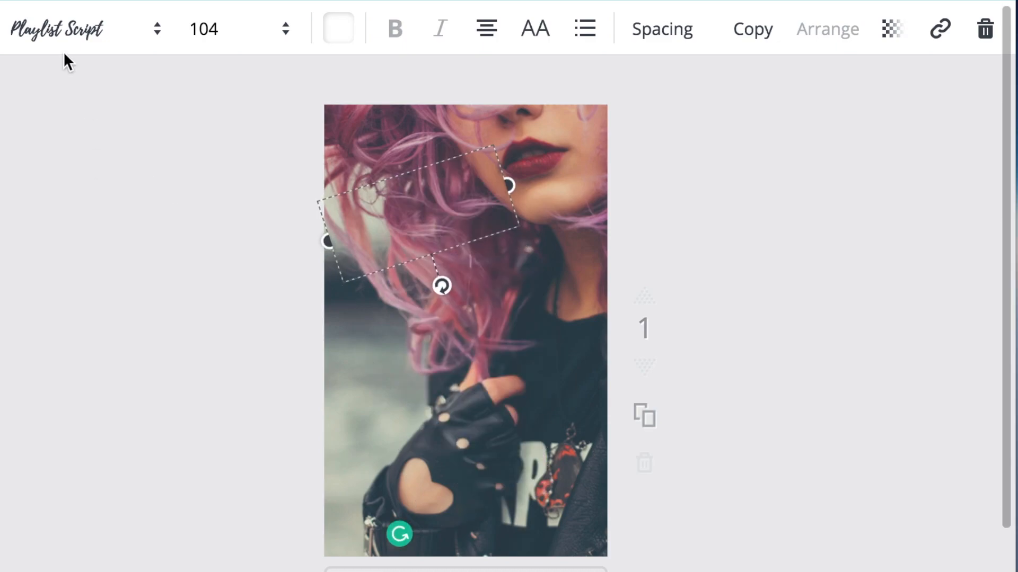
{"action": "left_click", "coordinate": [104, 30]}
{"action": "scroll", "coordinate": [134, 371], "scroll_direction": "up", "scroll_amount": 20}
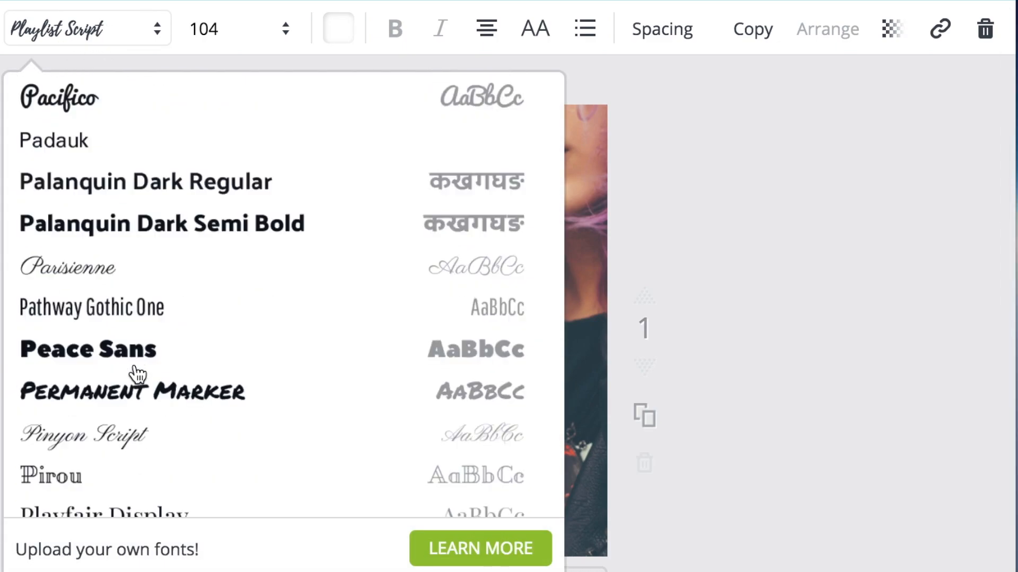
{"action": "left_click", "coordinate": [129, 300]}
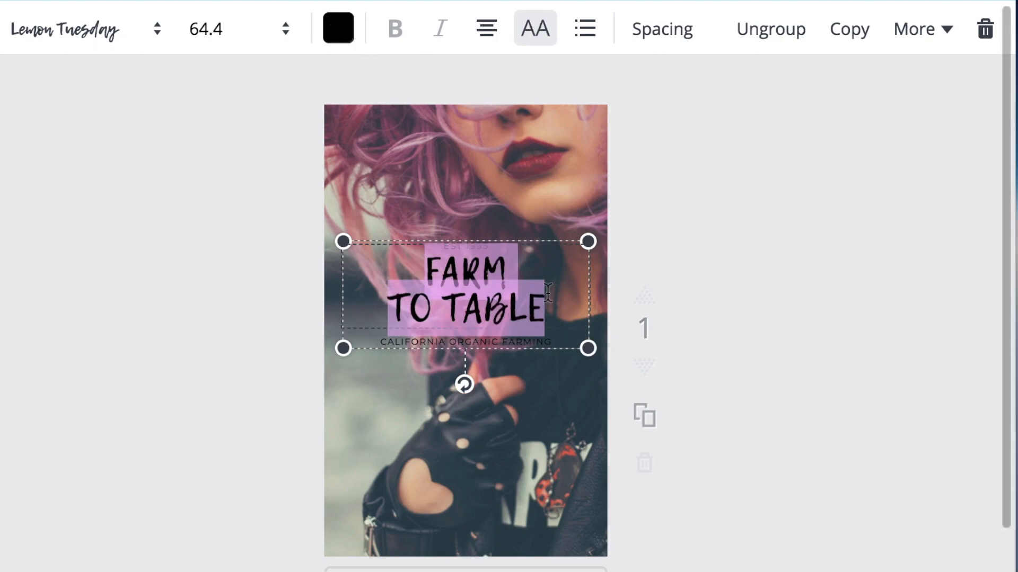
- Recolour the "FARM TO TABLE" heading of the added text group white
{"action": "left_click_drag", "start_coordinate": [548, 293], "coordinate": [416, 272]}
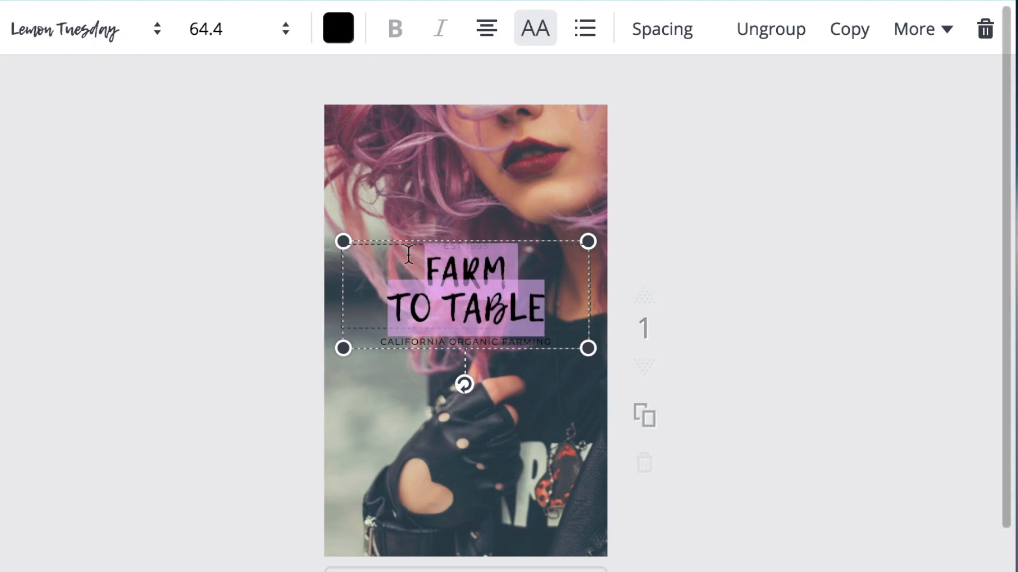
{"action": "left_click", "coordinate": [336, 38]}
{"action": "left_click", "coordinate": [554, 365]}
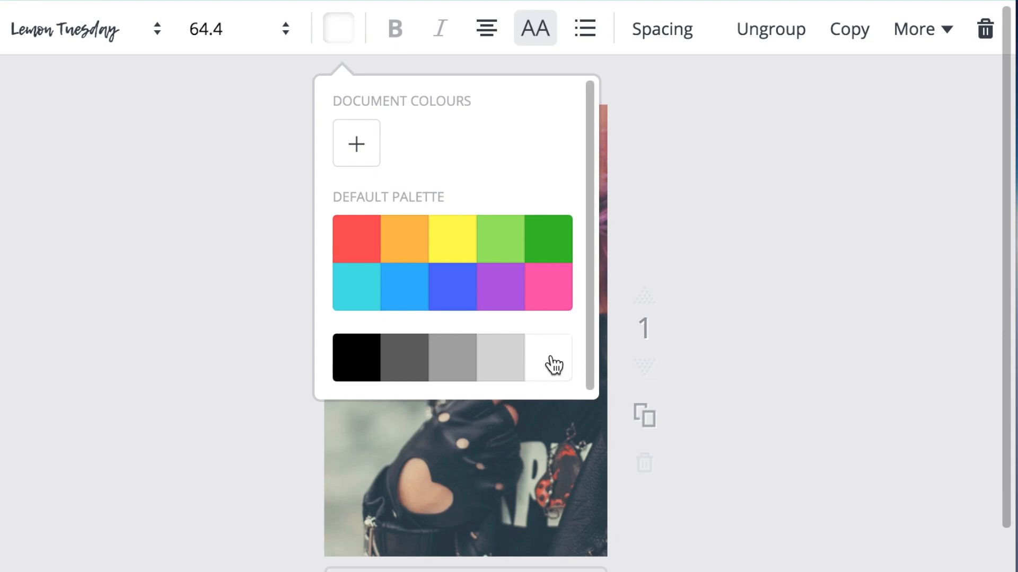
{"action": "left_click", "coordinate": [336, 27]}
- Replace the "FARM TO TABLE" heading with "BAD GIRL"
{"action": "left_click", "coordinate": [544, 305]}
{"action": "left_click_drag", "start_coordinate": [544, 305], "coordinate": [421, 274]}
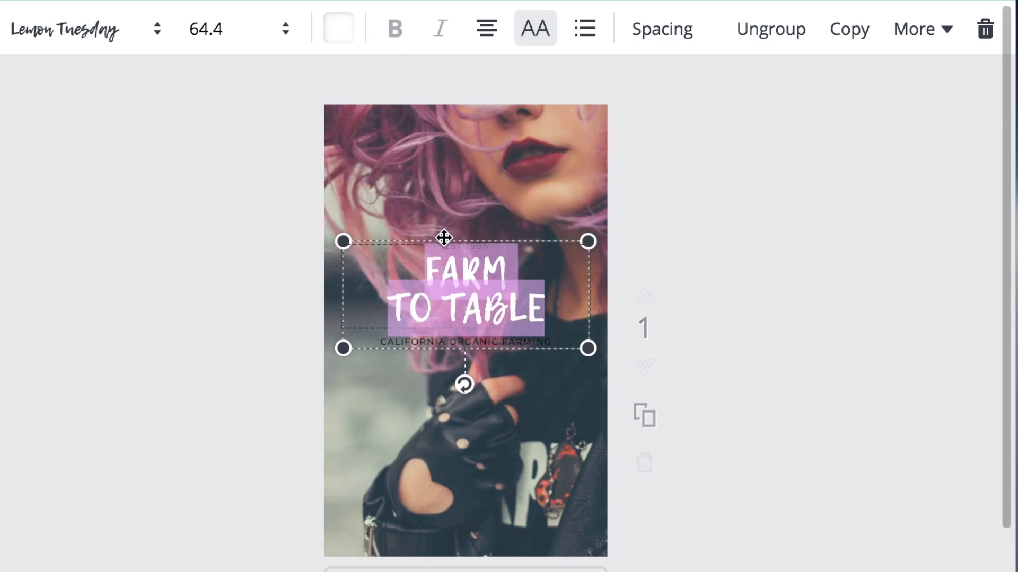
{"action": "left_click_drag", "start_coordinate": [551, 291], "coordinate": [420, 269]}
{"action": "type", "text": "BA"}
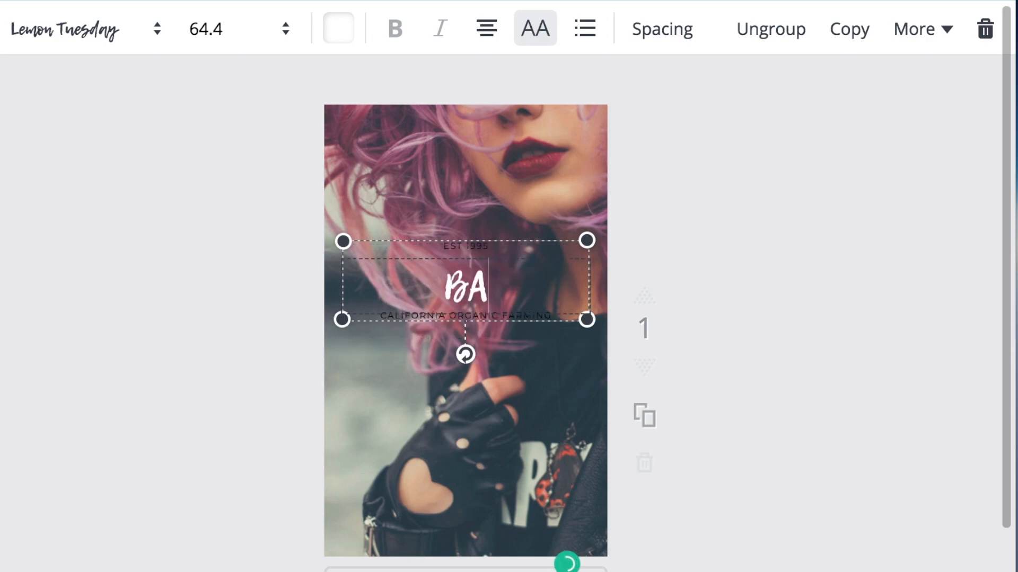
{"action": "type", "text": "D GIRL"}
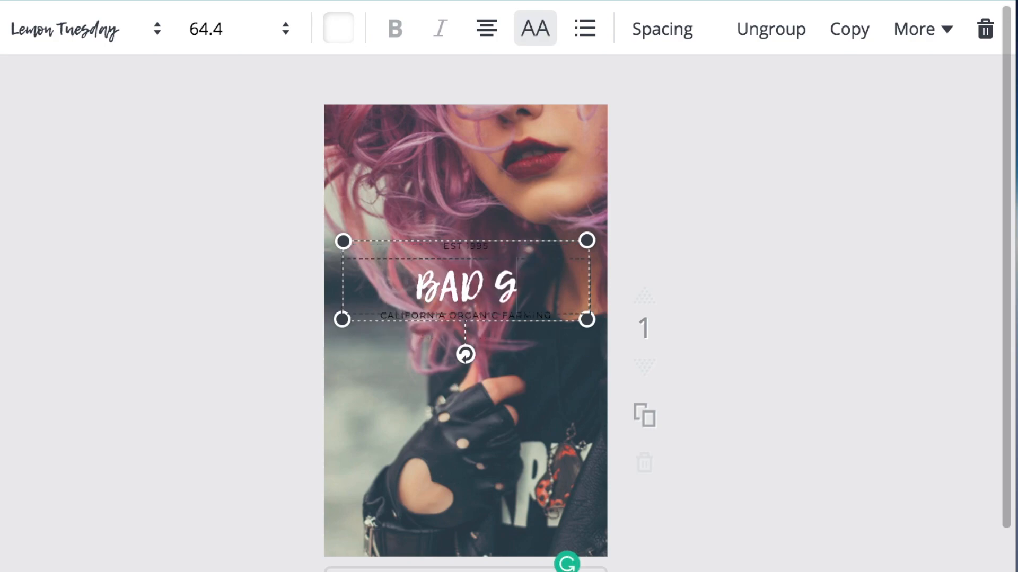
- Replace the "EST 1995" line above the heading with "THE" and set its font to Lemon Tuesday
{"action": "left_click", "coordinate": [494, 251]}
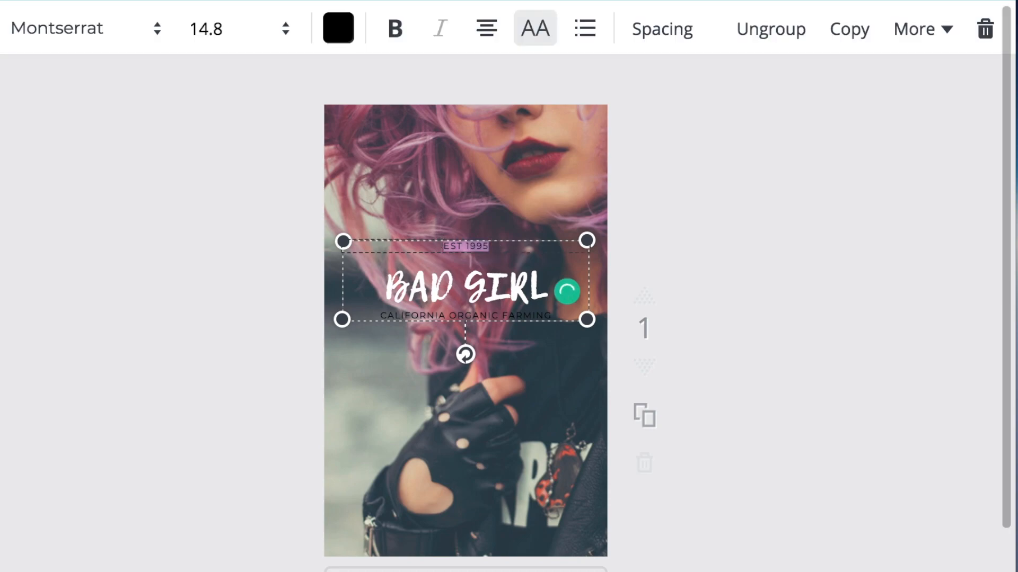
{"action": "left_click", "coordinate": [98, 38]}
{"action": "left_click", "coordinate": [119, 141]}
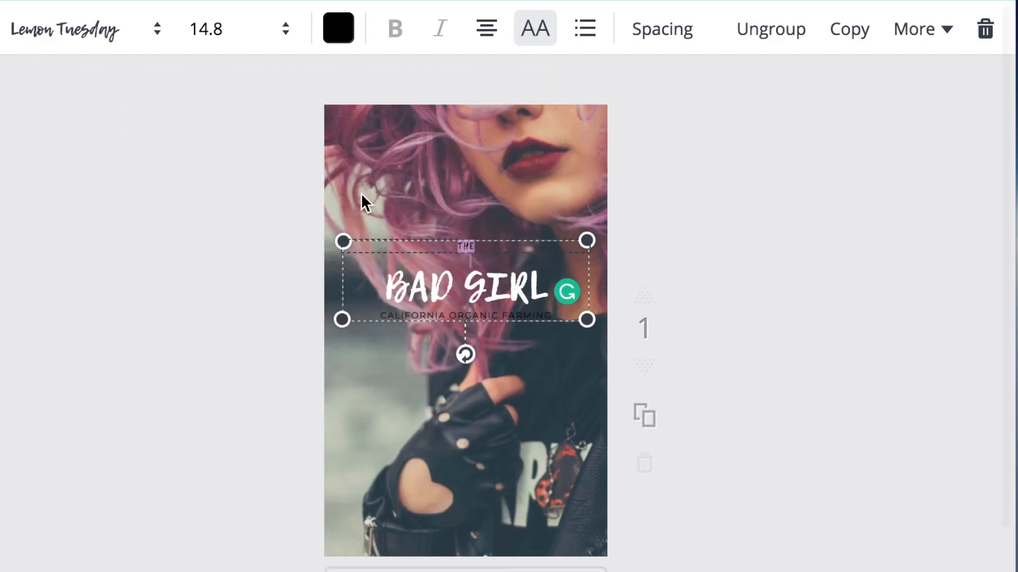
- Enlarge the word "THE" to font size 88 and recolour it white
{"action": "left_click", "coordinate": [270, 40]}
{"action": "left_click", "coordinate": [224, 417]}
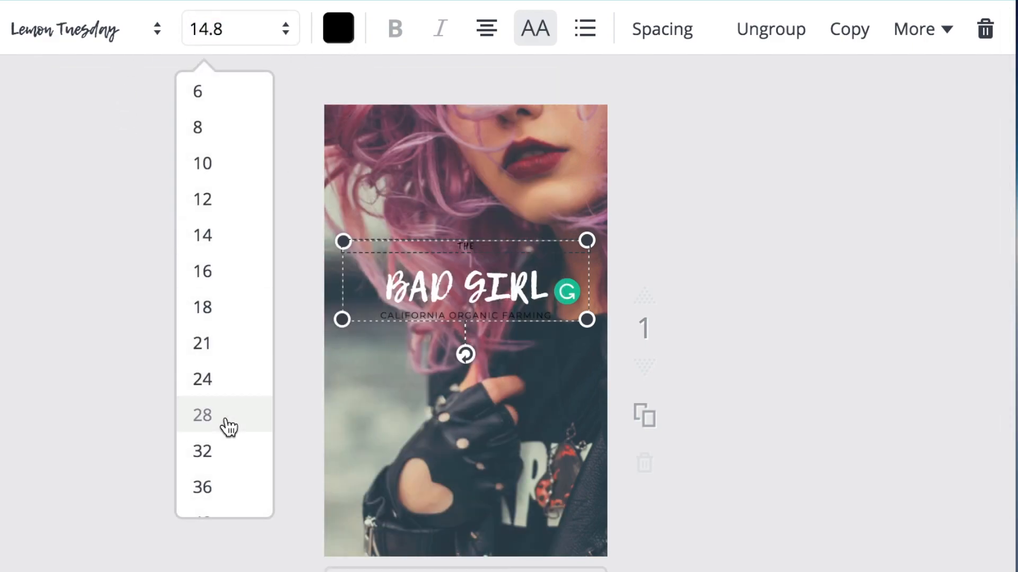
{"action": "scroll", "coordinate": [210, 500], "scroll_direction": "down", "scroll_amount": 6}
{"action": "left_click", "coordinate": [212, 345]}
{"action": "left_click", "coordinate": [266, 36]}
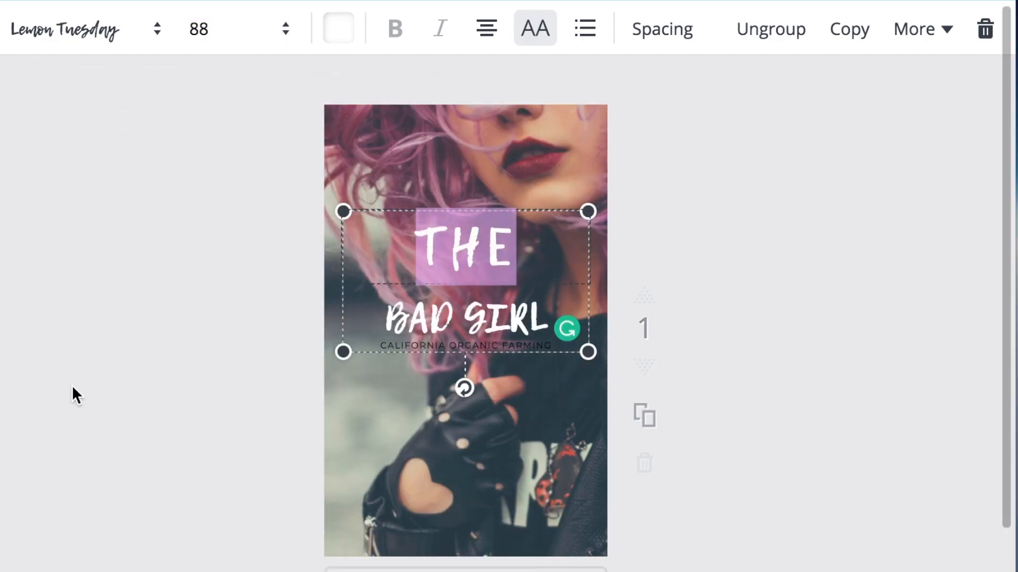
- Set the "BAD GIRL" line to font size 96 and its line height to 1.51
{"action": "left_click", "coordinate": [239, 30]}
{"action": "left_click", "coordinate": [223, 371]}
{"action": "scroll", "coordinate": [384, 365], "scroll_direction": "up", "scroll_amount": 5}
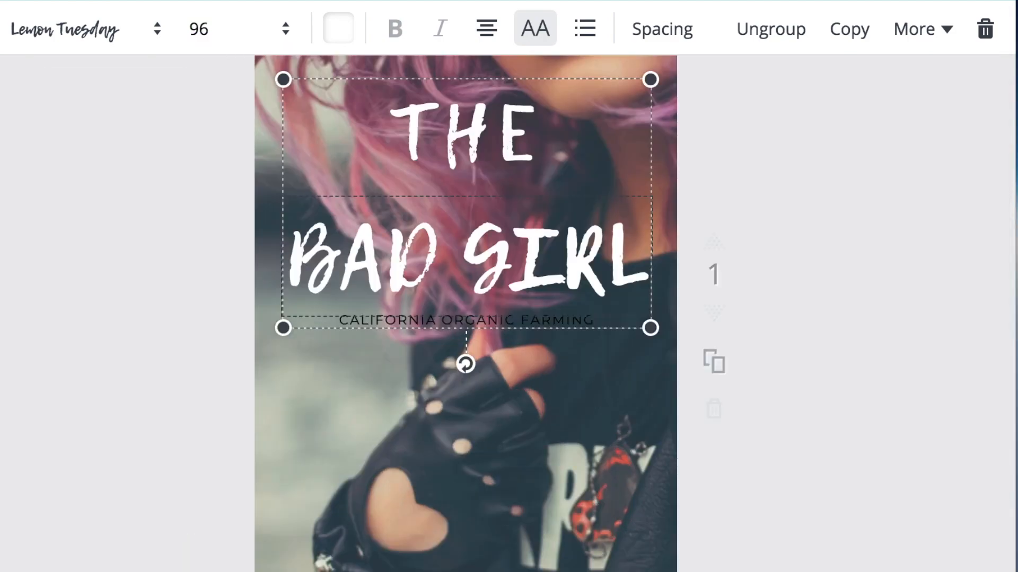
{"action": "left_click", "coordinate": [662, 28]}
{"action": "left_click_drag", "start_coordinate": [805, 146], "coordinate": [847, 159]}
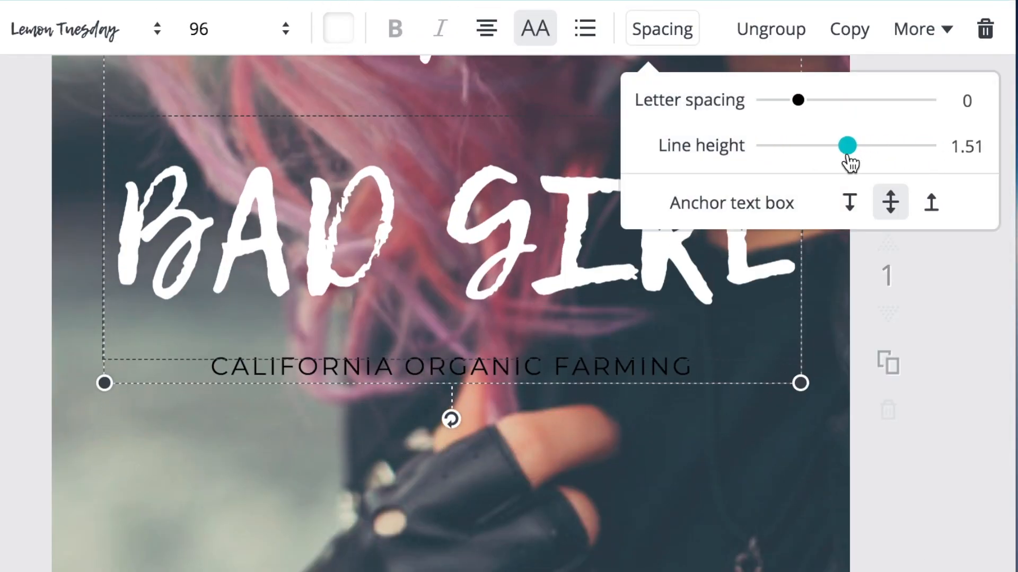
- Replace the "CALIFORNIA ORGANIC FARMING" line with "in love" in Lemon Tuesday, with uppercase turned off
{"action": "left_click", "coordinate": [692, 379]}
{"action": "left_click_drag", "start_coordinate": [692, 379], "coordinate": [213, 376]}
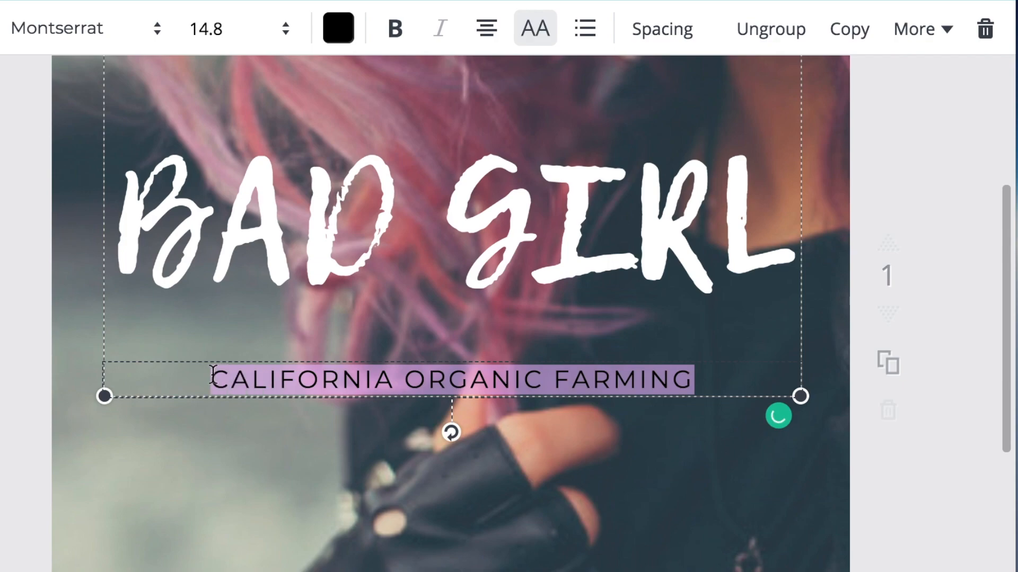
{"action": "left_click", "coordinate": [125, 36]}
{"action": "left_click", "coordinate": [96, 130]}
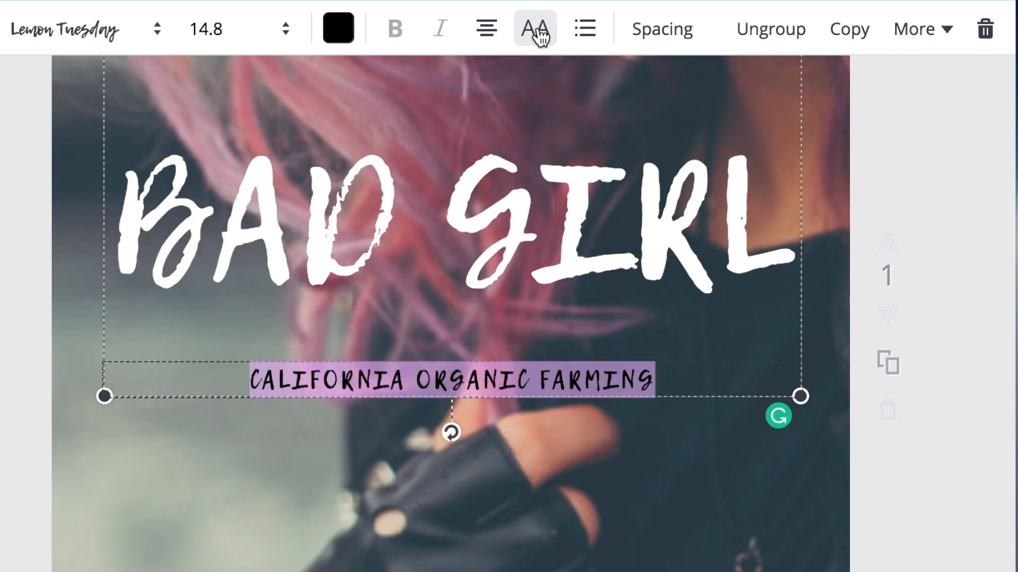
{"action": "left_click", "coordinate": [539, 35]}
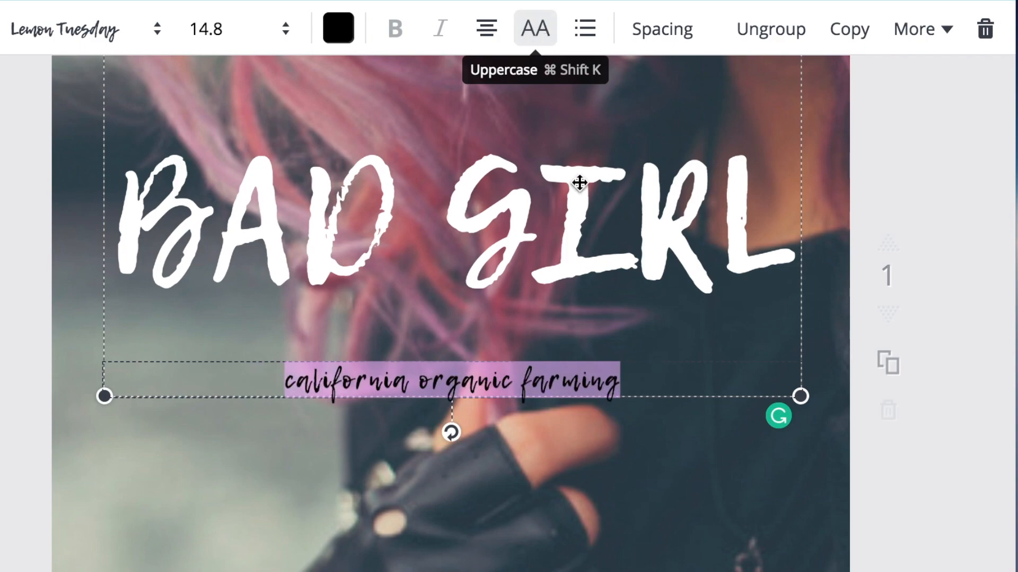
{"action": "left_click", "coordinate": [644, 374]}
{"action": "left_click_drag", "start_coordinate": [644, 374], "coordinate": [288, 379]}
{"action": "type", "text": "in love"}
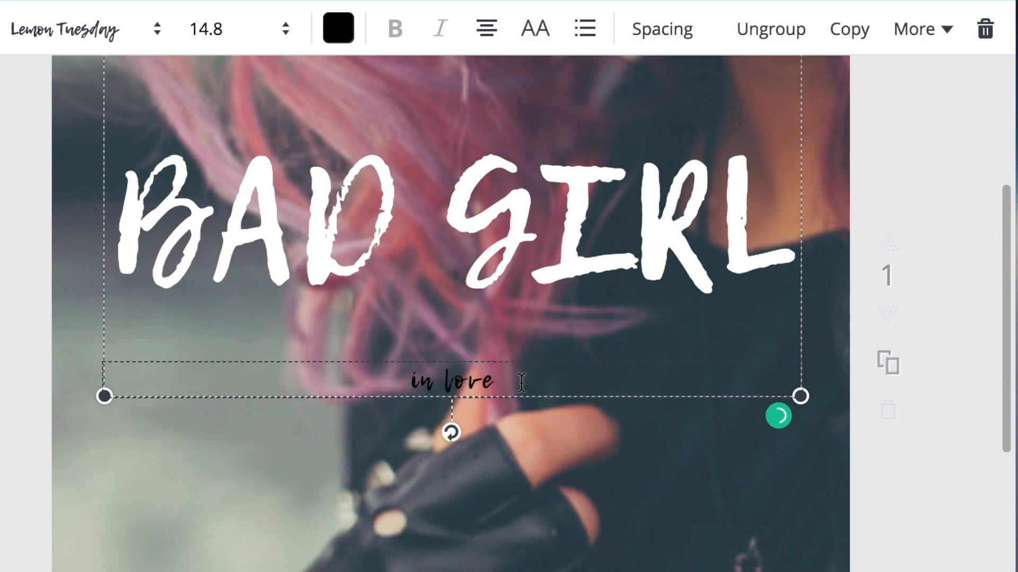
- Recolour the "in love" line white and enlarge it to font size 72
{"action": "left_click_drag", "start_coordinate": [521, 381], "coordinate": [392, 380]}
{"action": "left_click", "coordinate": [338, 28]}
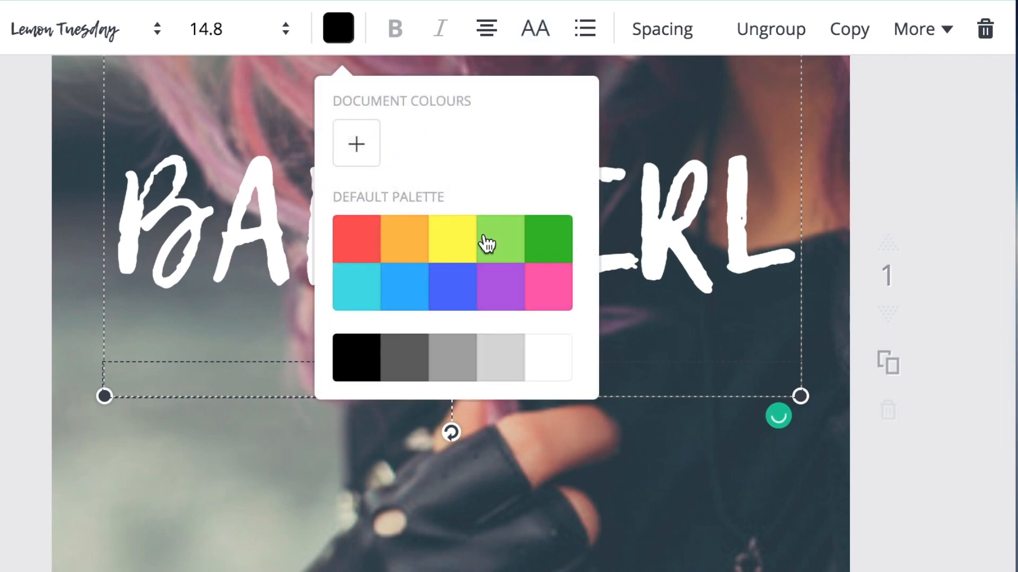
{"action": "left_click", "coordinate": [545, 358]}
{"action": "left_click", "coordinate": [250, 37]}
{"action": "left_click", "coordinate": [209, 486]}
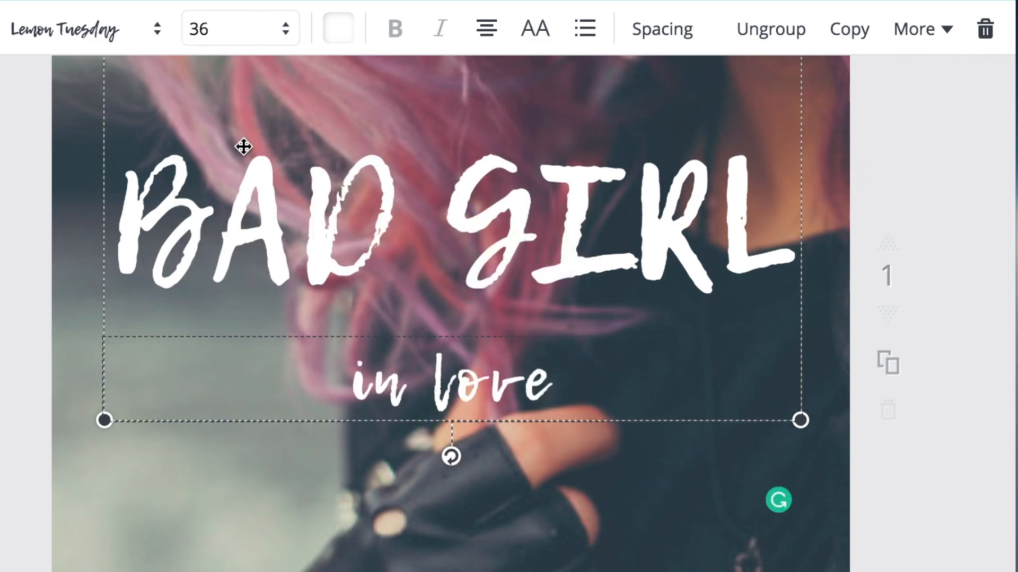
{"action": "left_click", "coordinate": [241, 33]}
{"action": "scroll", "coordinate": [230, 371], "scroll_direction": "down", "scroll_amount": 3}
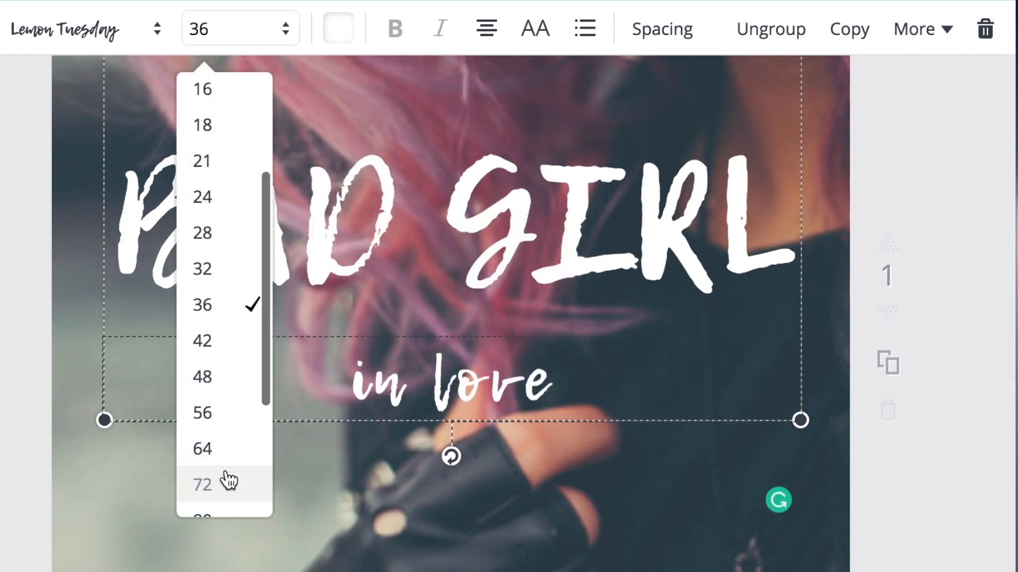
{"action": "left_click", "coordinate": [229, 482]}
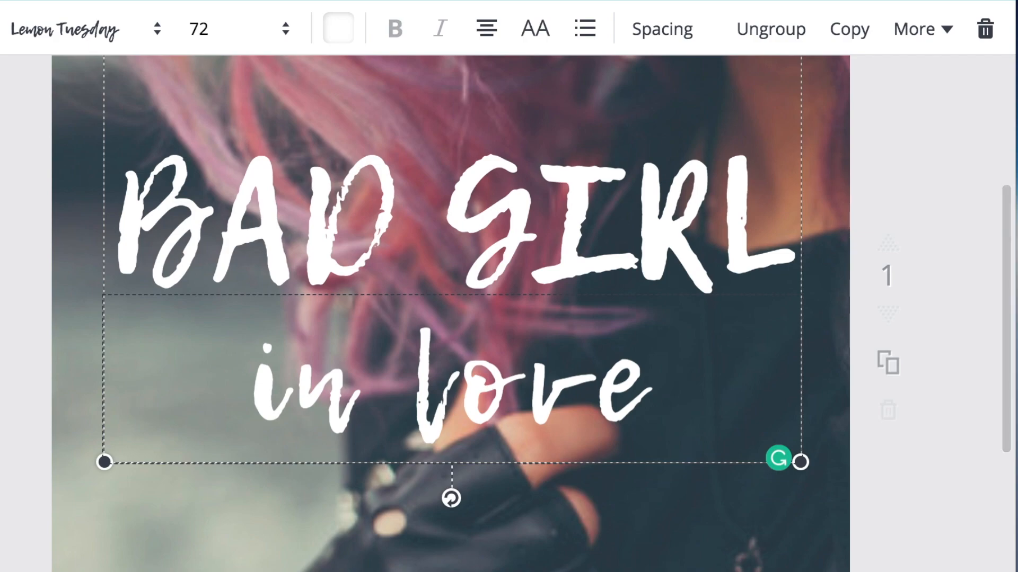
- Recolour only the word "love" pink, trying out its shade in the custom colour picker
{"action": "key", "text": "super+minus"}
{"action": "left_click_drag", "start_coordinate": [582, 332], "coordinate": [452, 332]}
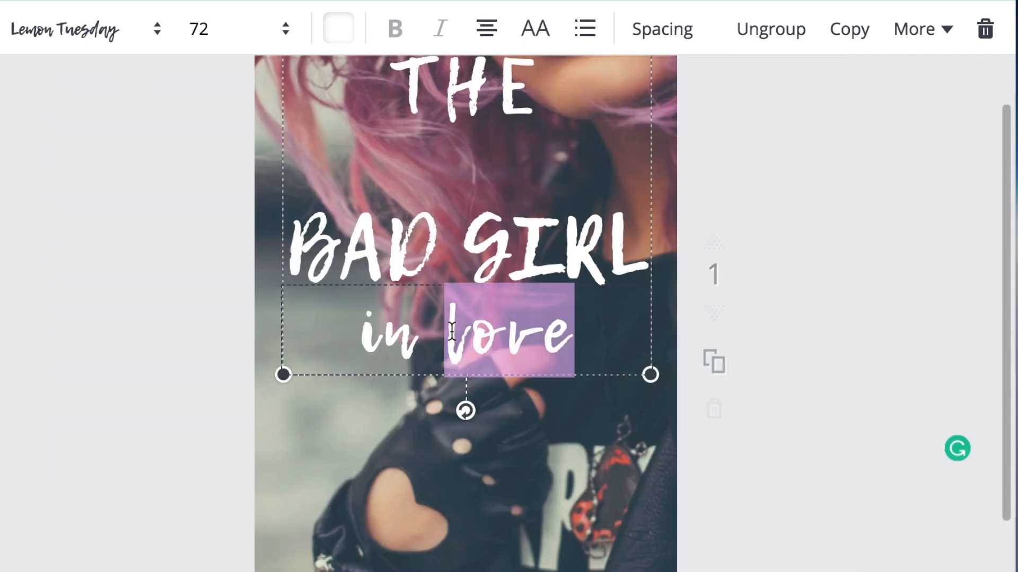
{"action": "left_click", "coordinate": [339, 37]}
{"action": "left_click", "coordinate": [549, 295]}
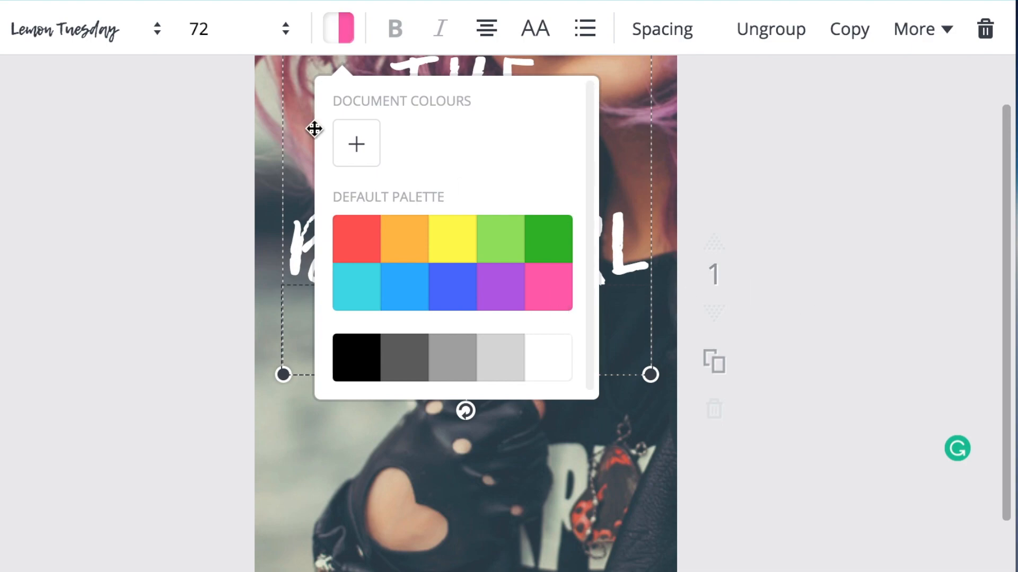
{"action": "left_click", "coordinate": [356, 143]}
{"action": "mouse_move", "coordinate": [563, 258]}
{"action": "left_mouse_down"}
{"action": "mouse_move", "coordinate": [554, 245]}
{"action": "mouse_move", "coordinate": [568, 221]}
{"action": "mouse_move", "coordinate": [557, 251]}
{"action": "left_mouse_up"}
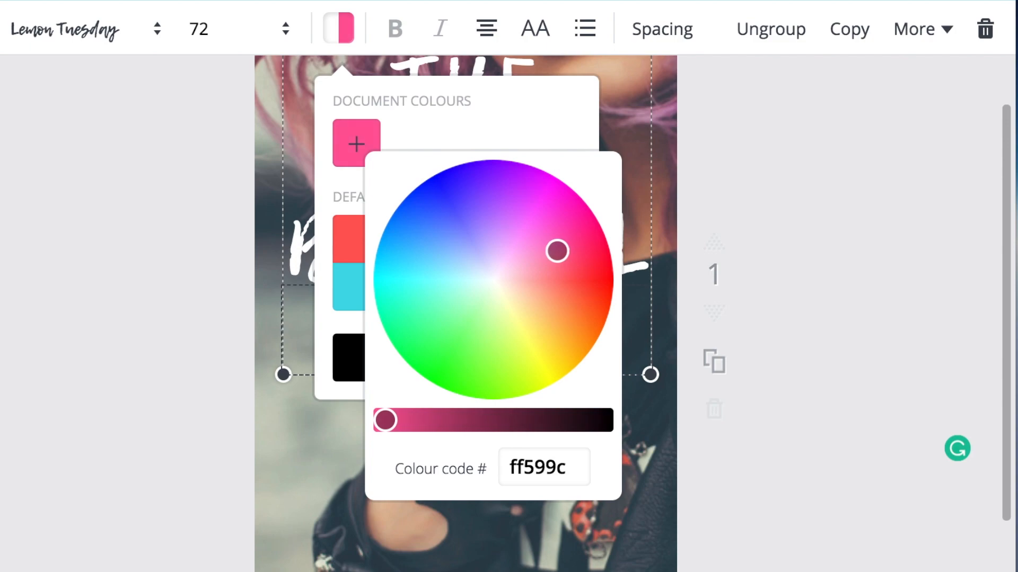
{"action": "left_click", "coordinate": [204, 272]}
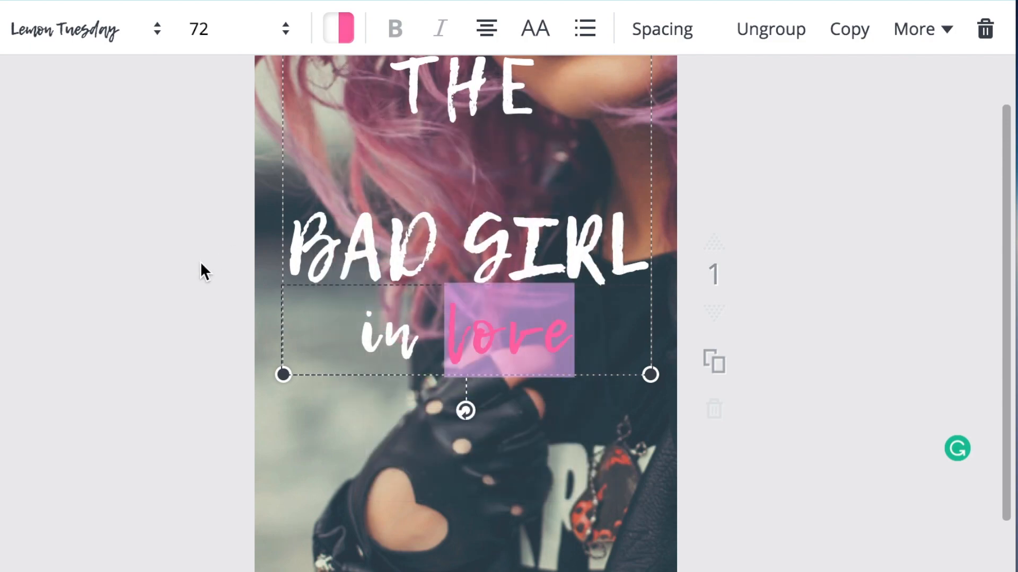
{"action": "left_click", "coordinate": [859, 290]}
- Reduce the line height of the "BAD GIRL" line to 1.36
{"action": "scroll", "coordinate": [858, 291], "scroll_direction": "up", "scroll_amount": 2}
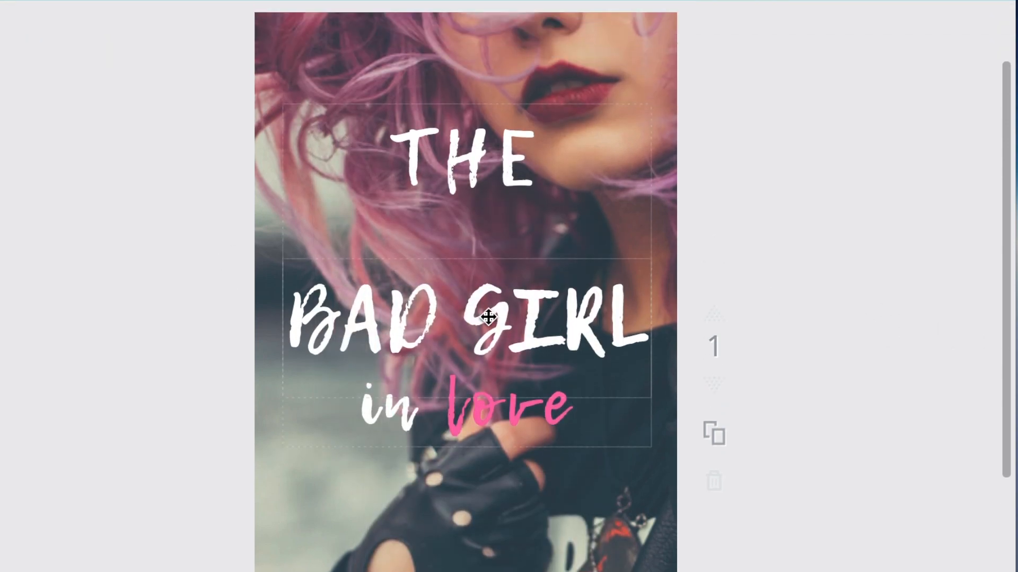
{"action": "left_click", "coordinate": [465, 312]}
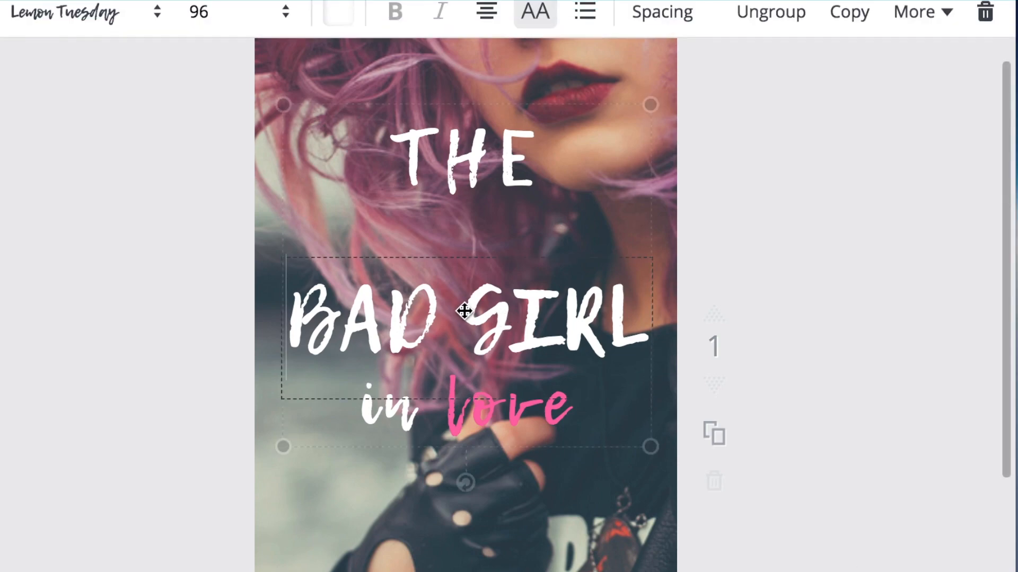
{"action": "left_click", "coordinate": [461, 204]}
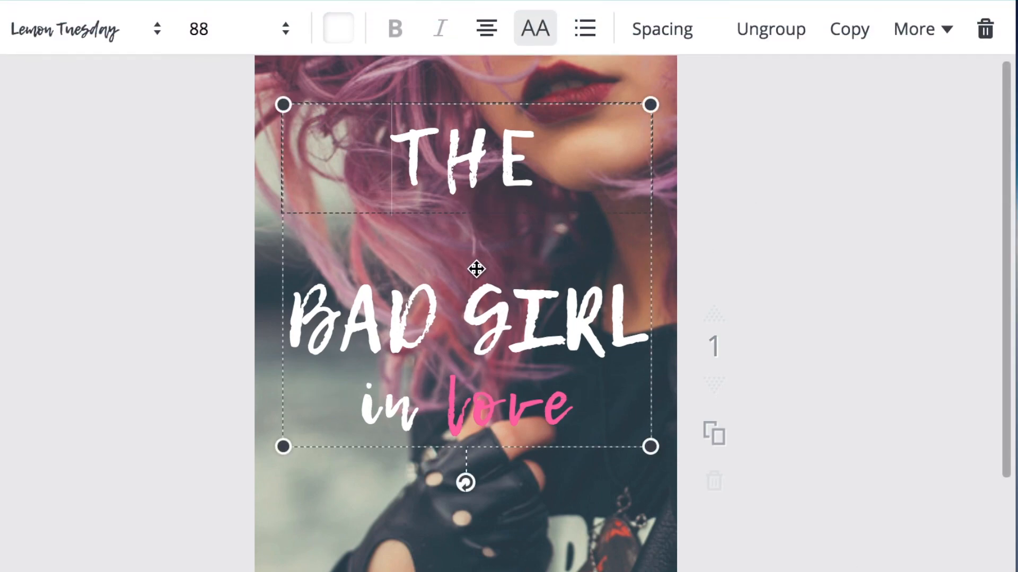
{"action": "left_click", "coordinate": [681, 32]}
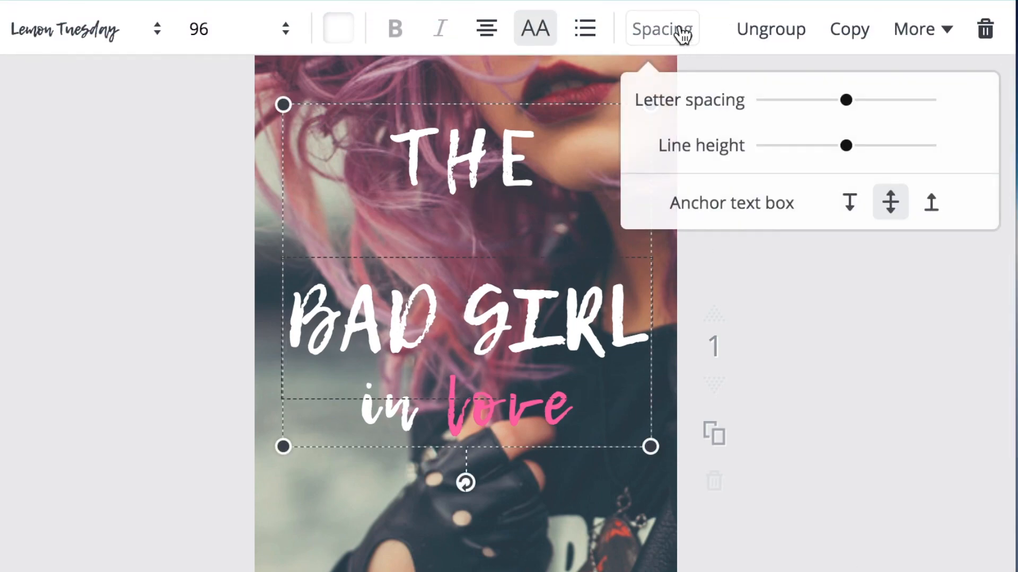
{"action": "mouse_move", "coordinate": [856, 153]}
{"action": "left_mouse_down"}
{"action": "mouse_move", "coordinate": [814, 157]}
{"action": "mouse_move", "coordinate": [851, 158]}
{"action": "mouse_move", "coordinate": [838, 158]}
{"action": "left_mouse_up"}
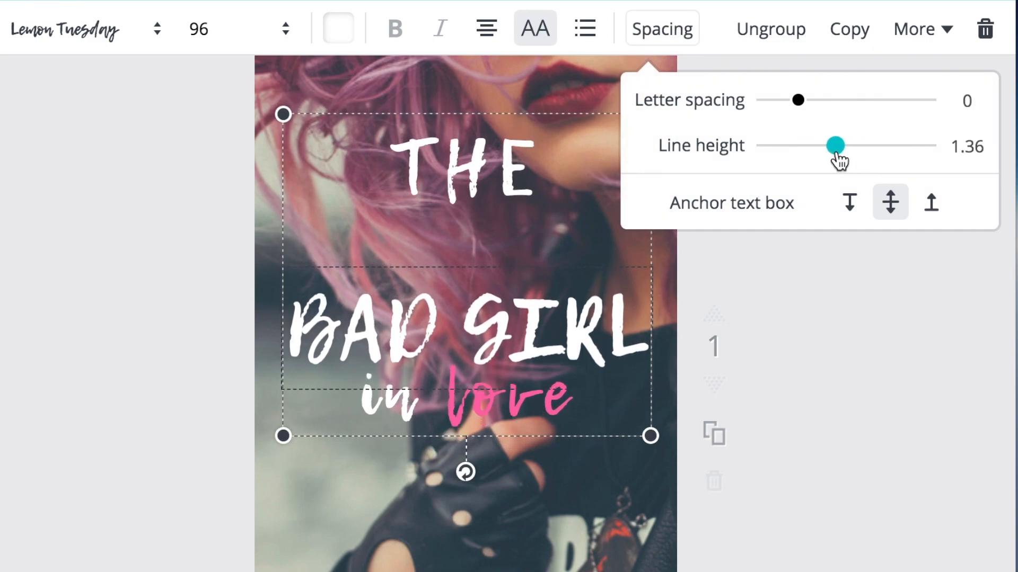
- Break "BAD GIRL" onto two stacked lines and set the first title line as "The" without uppercase
{"action": "left_click", "coordinate": [483, 179]}
{"action": "left_click", "coordinate": [359, 269]}
{"action": "left_click", "coordinate": [669, 30]}
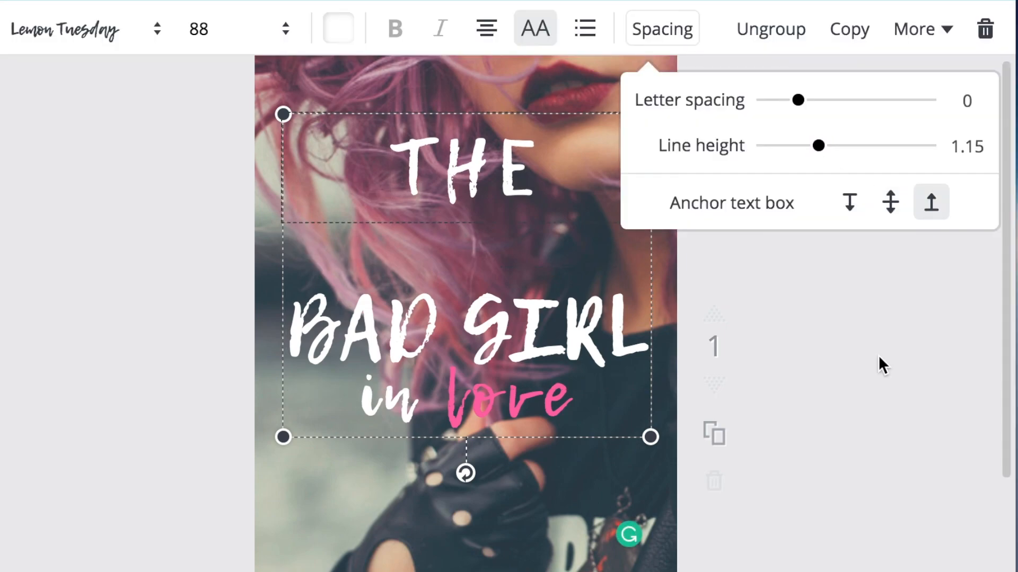
{"action": "left_click", "coordinate": [343, 243]}
{"action": "mouse_move", "coordinate": [461, 328]}
{"action": "left_mouse_down"}
{"action": "mouse_move", "coordinate": [469, 340]}
{"action": "mouse_move", "coordinate": [482, 259]}
{"action": "left_mouse_up"}
{"action": "left_click", "coordinate": [470, 340]}
{"action": "key", "text": "Return"}
{"action": "key", "text": "BackSpace"}
{"action": "key", "text": "BackSpace"}
{"action": "key", "text": "BackSpace"}
- Enlarge the stacked "BAD GIRL" text, adjust its spacing, and place the "in love" line beneath it
{"action": "left_click", "coordinate": [499, 252]}
{"action": "left_click", "coordinate": [233, 29]}
{"action": "left_click", "coordinate": [209, 464]}
{"action": "left_click", "coordinate": [662, 29]}
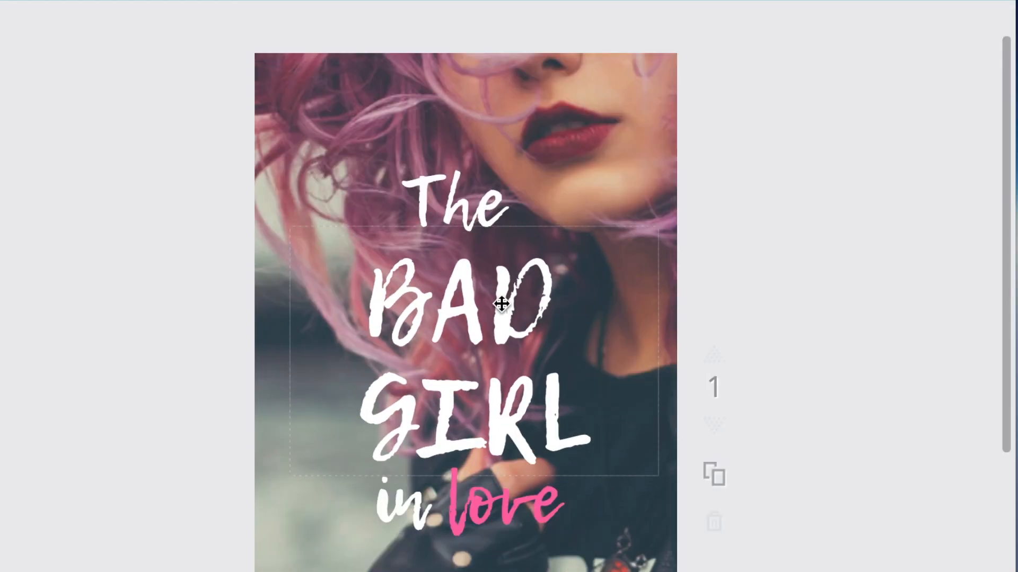
{"action": "left_click_drag", "start_coordinate": [488, 502], "coordinate": [539, 532]}
{"action": "left_click", "coordinate": [456, 424]}
{"action": "left_click", "coordinate": [239, 29]}
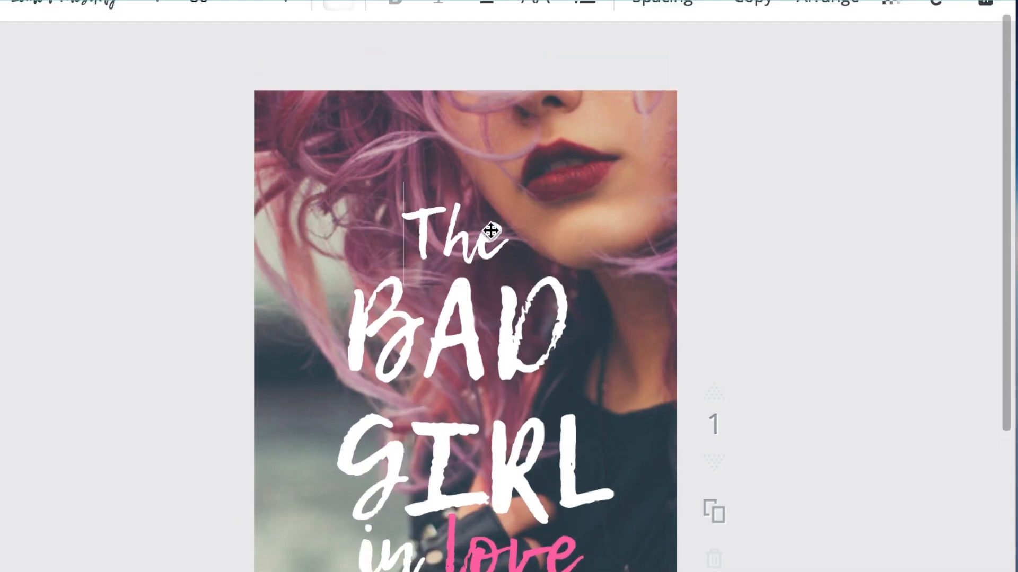
- Set "The" to font size 96 and move it slightly up above "BAD"
{"action": "left_click", "coordinate": [238, 29]}
{"action": "left_click", "coordinate": [234, 287]}
{"action": "left_click", "coordinate": [238, 28]}
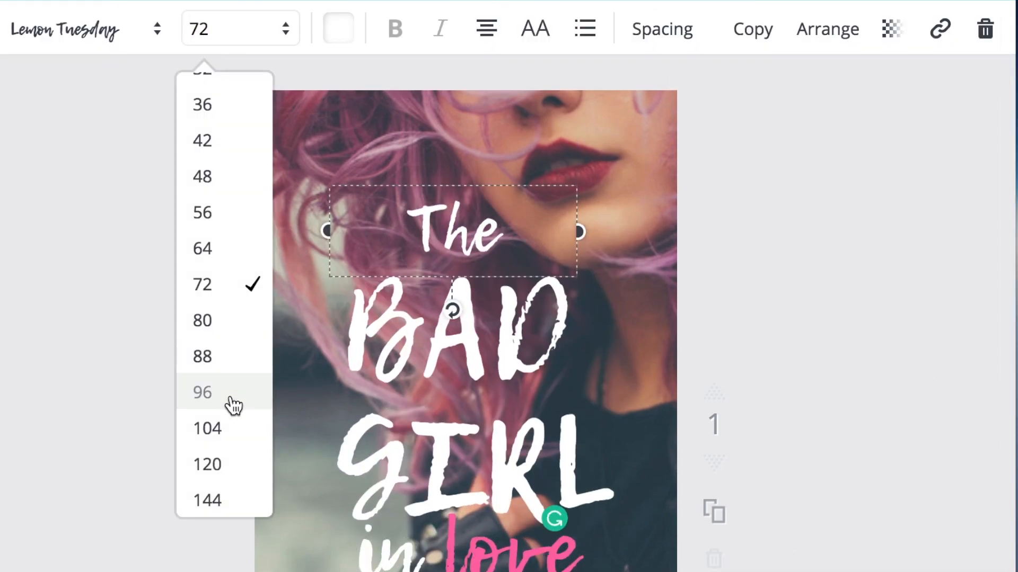
{"action": "left_click", "coordinate": [232, 393]}
{"action": "left_click_drag", "start_coordinate": [476, 245], "coordinate": [475, 233]}
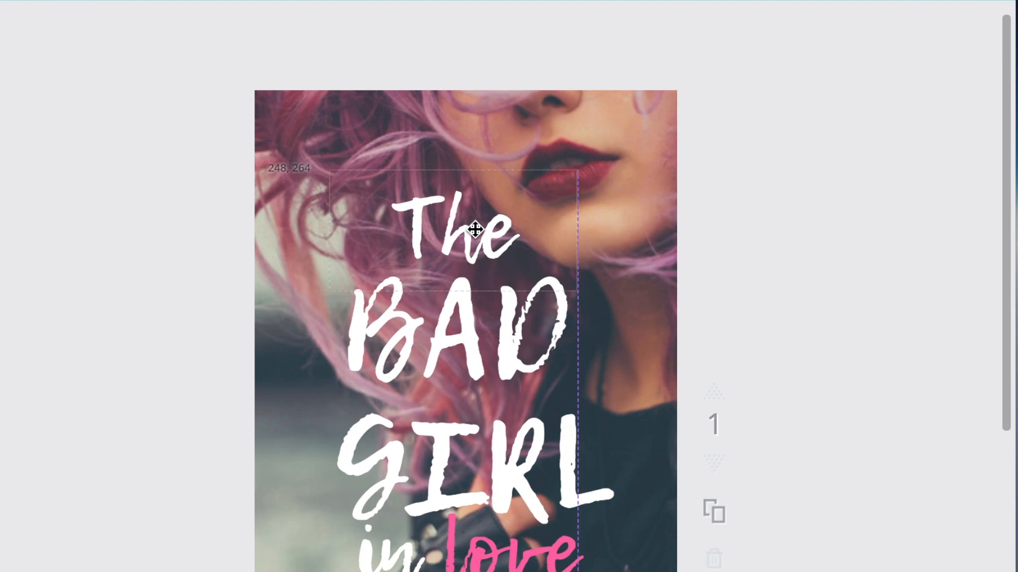
- Reposition "in love" just below "GIRL" and fine-tune the placement of "The" above "BAD"
{"action": "scroll", "coordinate": [804, 343], "scroll_direction": "down", "scroll_amount": 2}
{"action": "left_click_drag", "start_coordinate": [488, 445], "coordinate": [520, 464]}
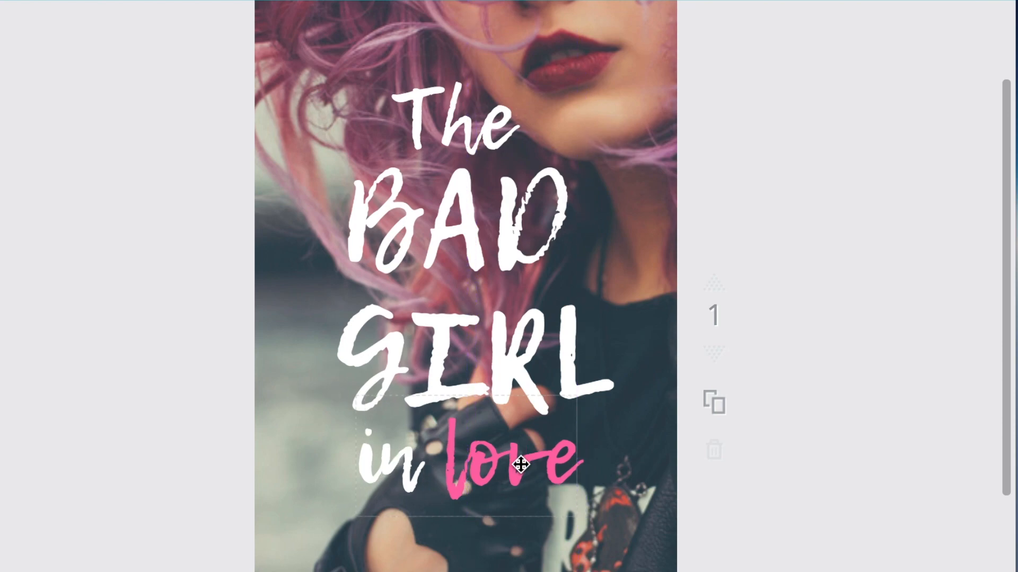
{"action": "scroll", "coordinate": [521, 464], "scroll_direction": "up", "scroll_amount": 2}
{"action": "left_click_drag", "start_coordinate": [493, 227], "coordinate": [495, 233]}
{"action": "scroll", "coordinate": [857, 367], "scroll_direction": "down", "scroll_amount": 2}
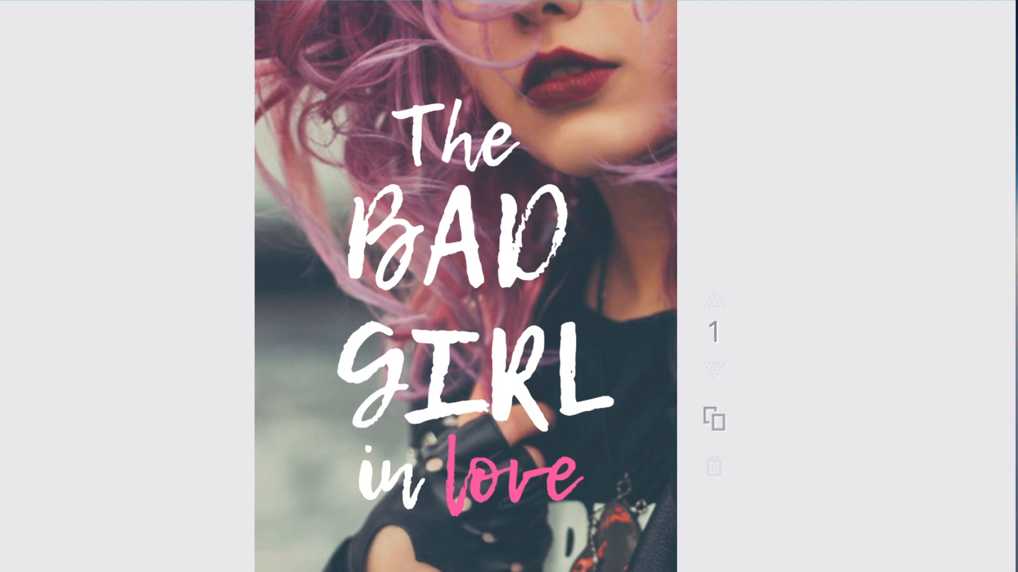
- Add a heading near the cover's bottom edge in Bebas Neue and replace its text with the author's name
{"action": "scroll", "coordinate": [161, 352], "scroll_direction": "down", "scroll_amount": 1}
{"action": "left_click_drag", "start_coordinate": [1, 265], "coordinate": [591, 571]}
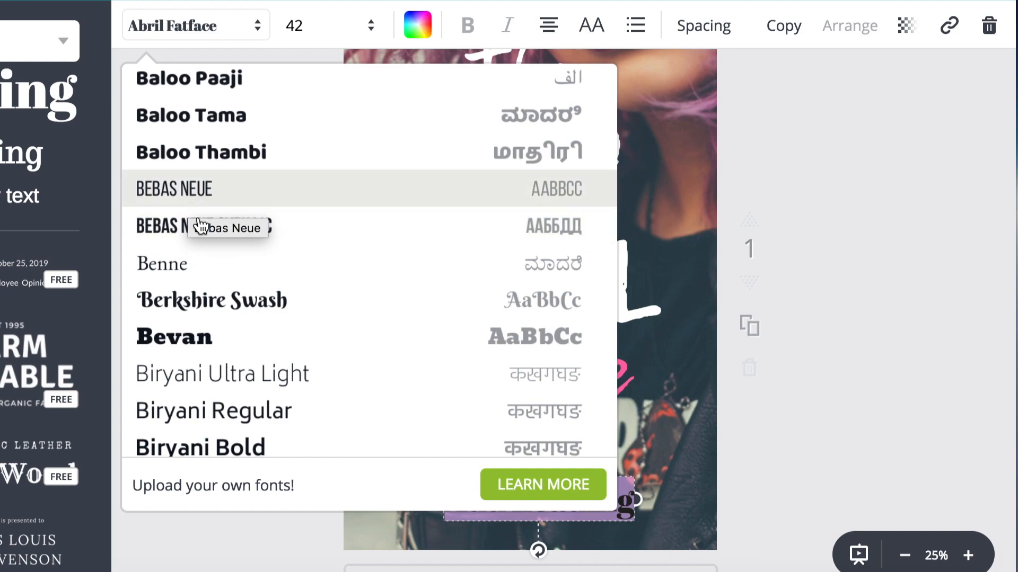
{"action": "left_click", "coordinate": [202, 197]}
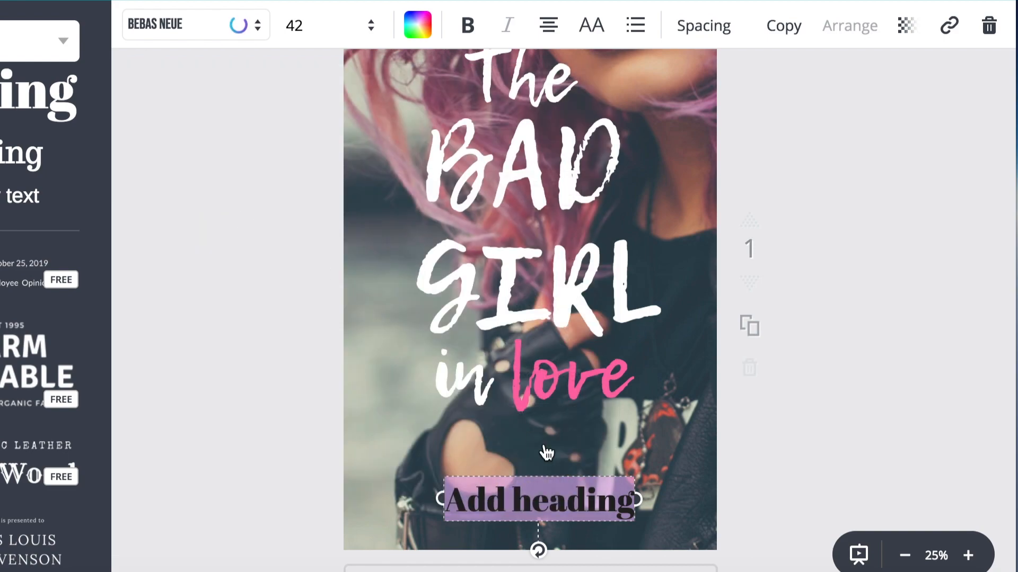
{"action": "left_click", "coordinate": [471, 493]}
{"action": "left_click_drag", "start_coordinate": [471, 493], "coordinate": [615, 500]}
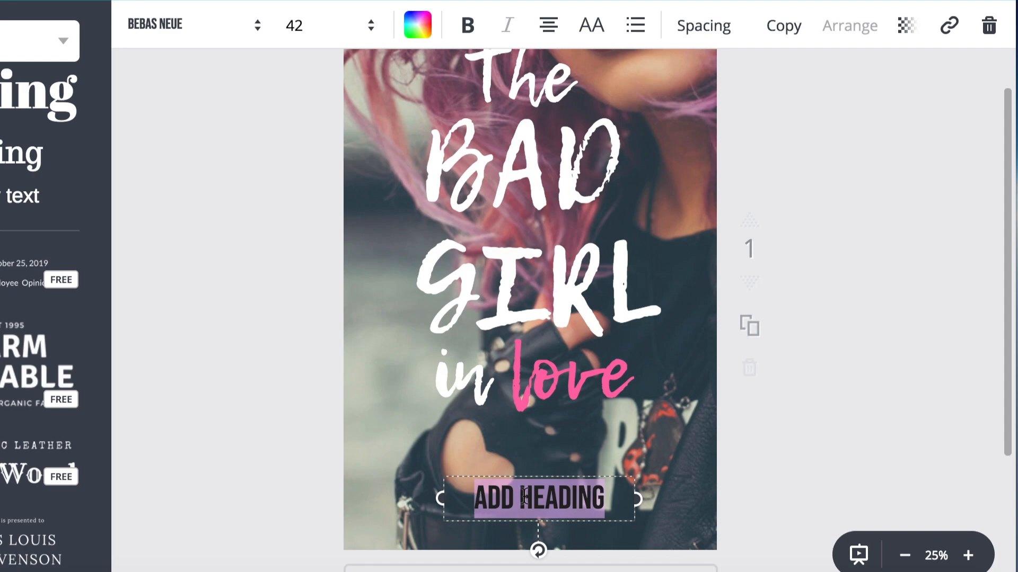
{"action": "type", "text": "J.M. WONG"}
- Recolour the author name white, enlarge it and widen its letter spacing
{"action": "left_click_drag", "start_coordinate": [598, 497], "coordinate": [480, 498]}
{"action": "left_click", "coordinate": [416, 24]}
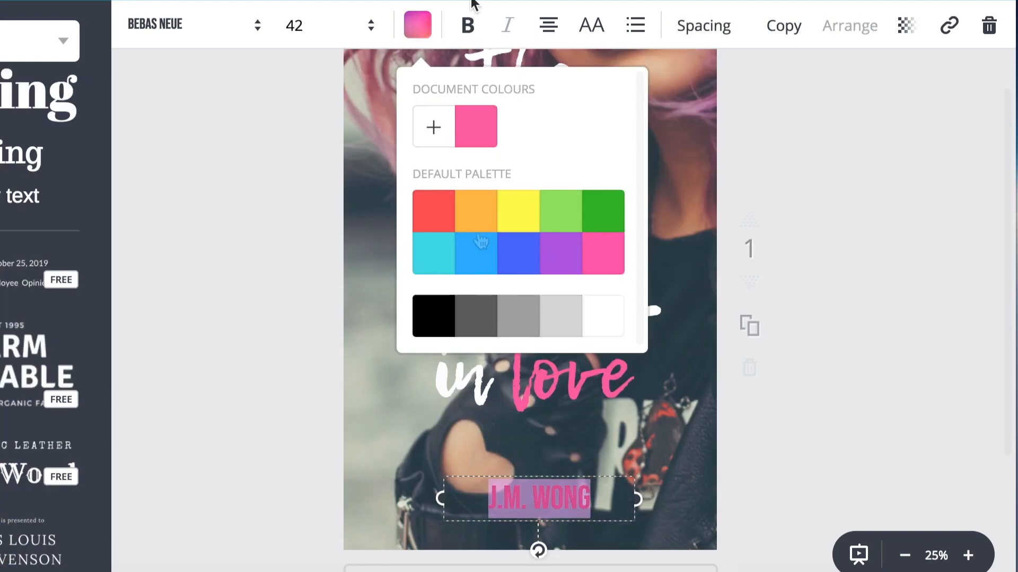
{"action": "left_click", "coordinate": [597, 311]}
{"action": "left_click", "coordinate": [826, 304]}
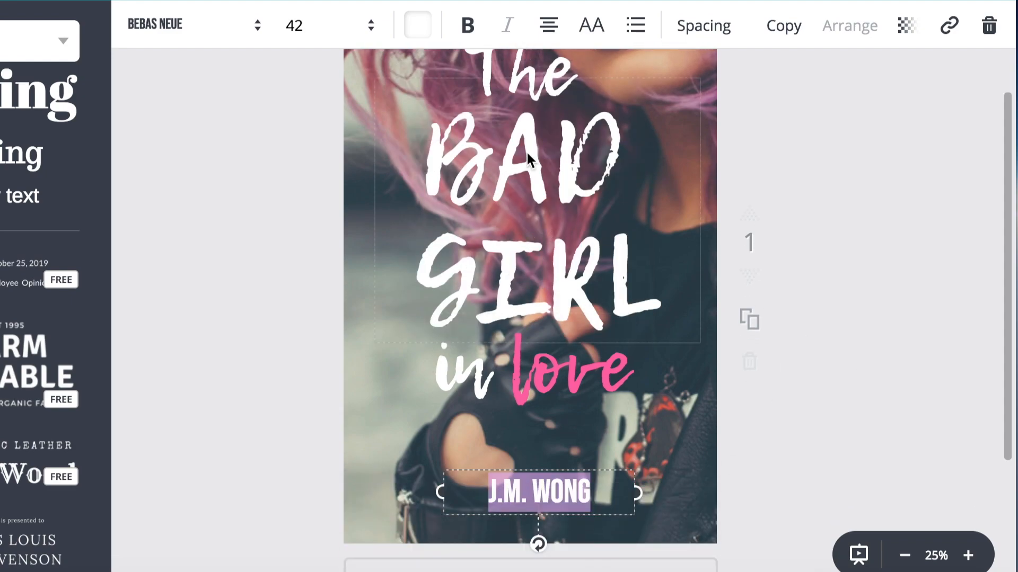
{"action": "left_click", "coordinate": [704, 26]}
{"action": "left_click_drag", "start_coordinate": [824, 89], "coordinate": [881, 95]}
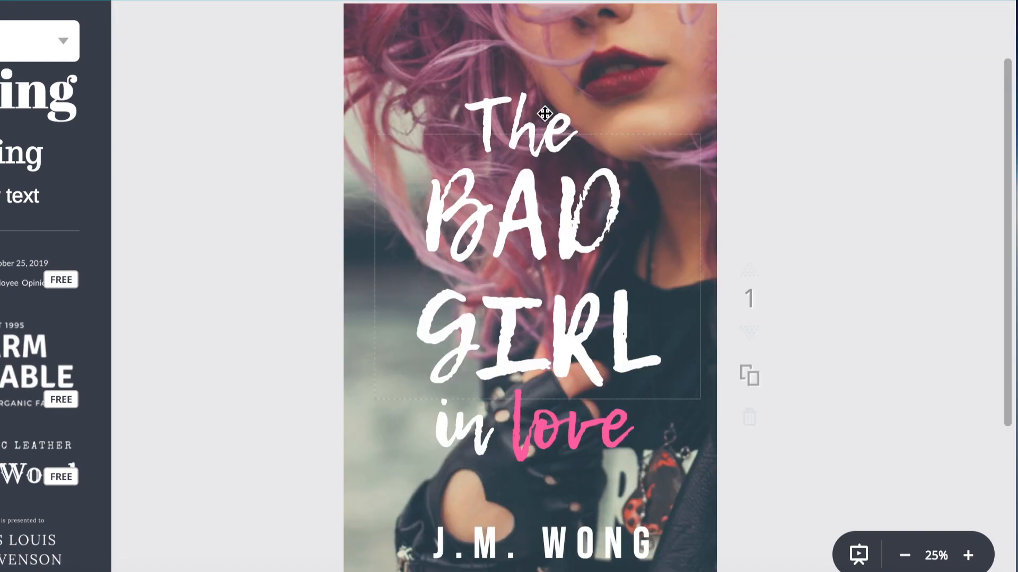
- Move "The" up and nudge "BAD GIRL" slightly up to even out the gaps between the title lines
{"action": "left_click_drag", "start_coordinate": [545, 113], "coordinate": [534, 104]}
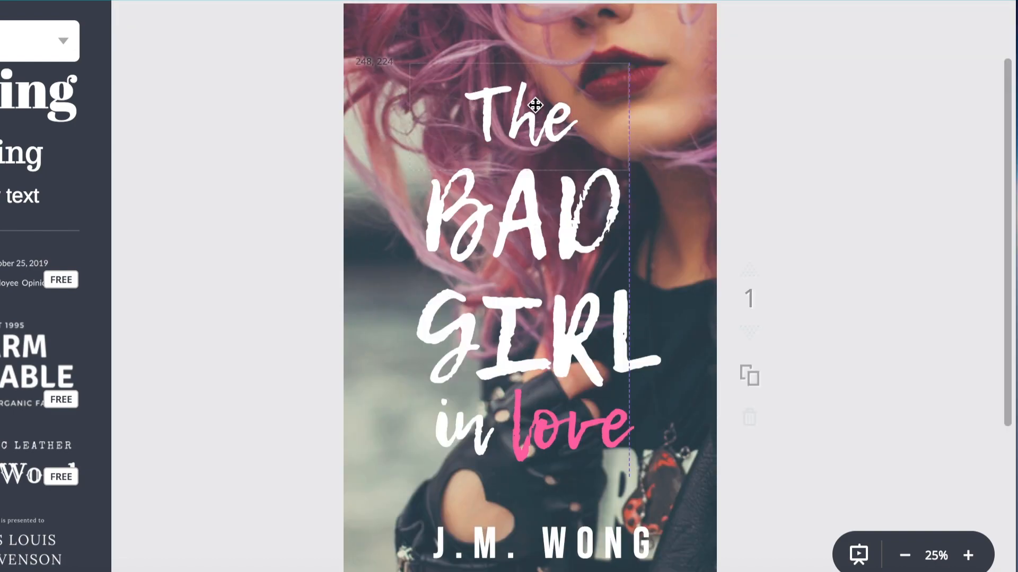
{"action": "left_click_drag", "start_coordinate": [537, 254], "coordinate": [536, 257]}
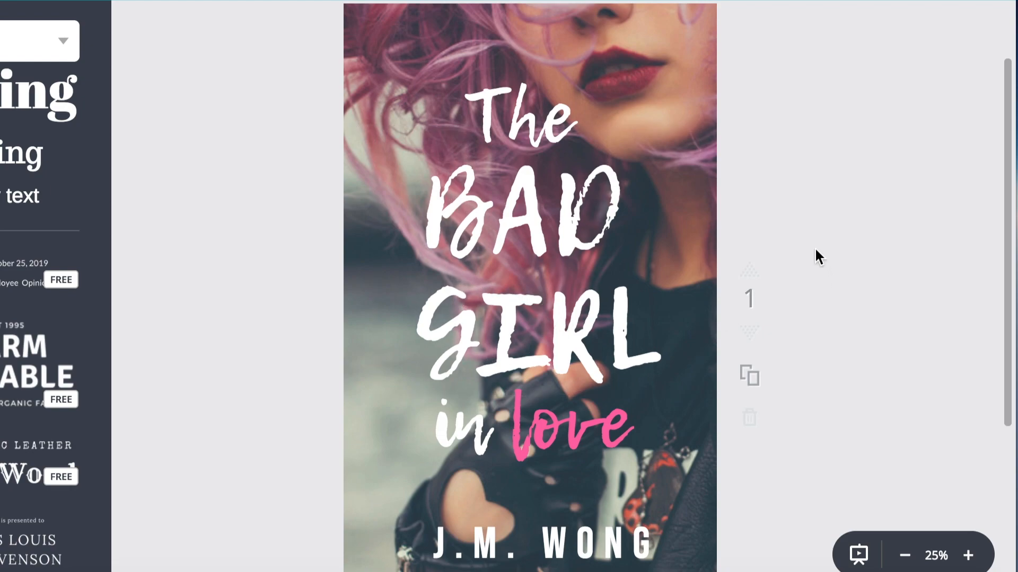
{"action": "scroll", "coordinate": [816, 221], "scroll_direction": "up", "scroll_amount": 1}
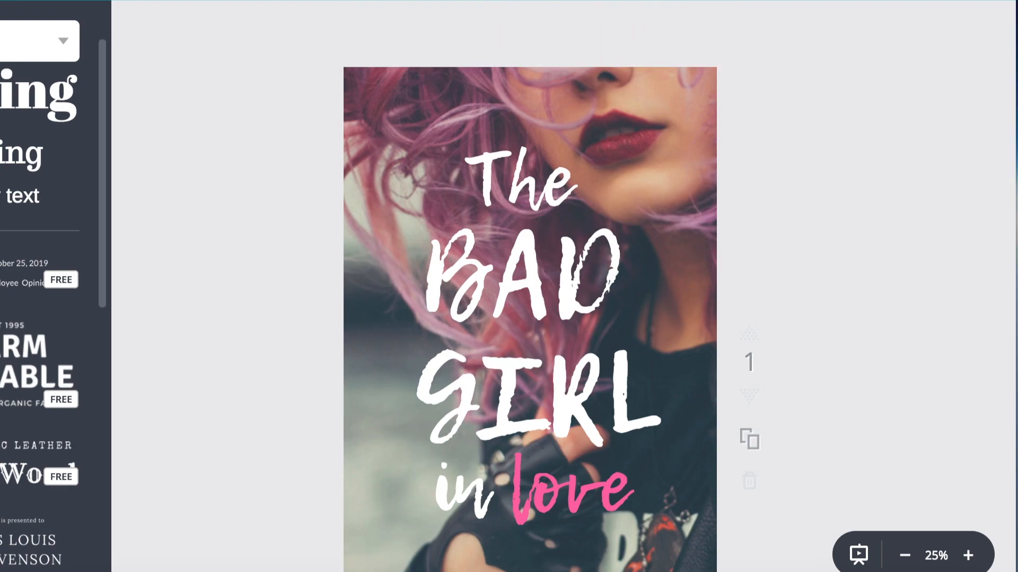
- Add a subheading at the top of the cover and set its font to Aileron Thin
{"action": "left_click_drag", "start_coordinate": [24, 154], "coordinate": [551, 105]}
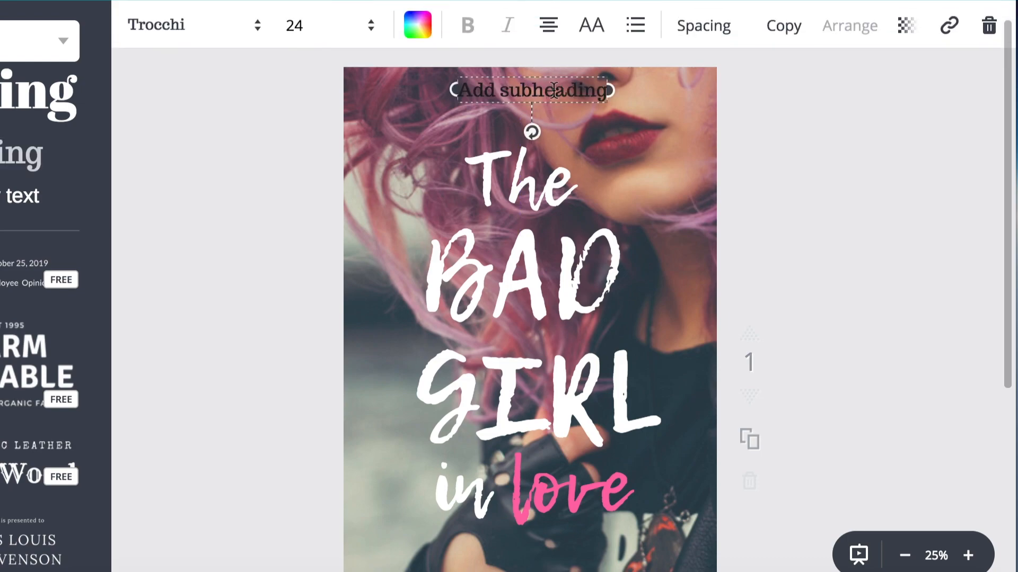
{"action": "left_click", "coordinate": [233, 35]}
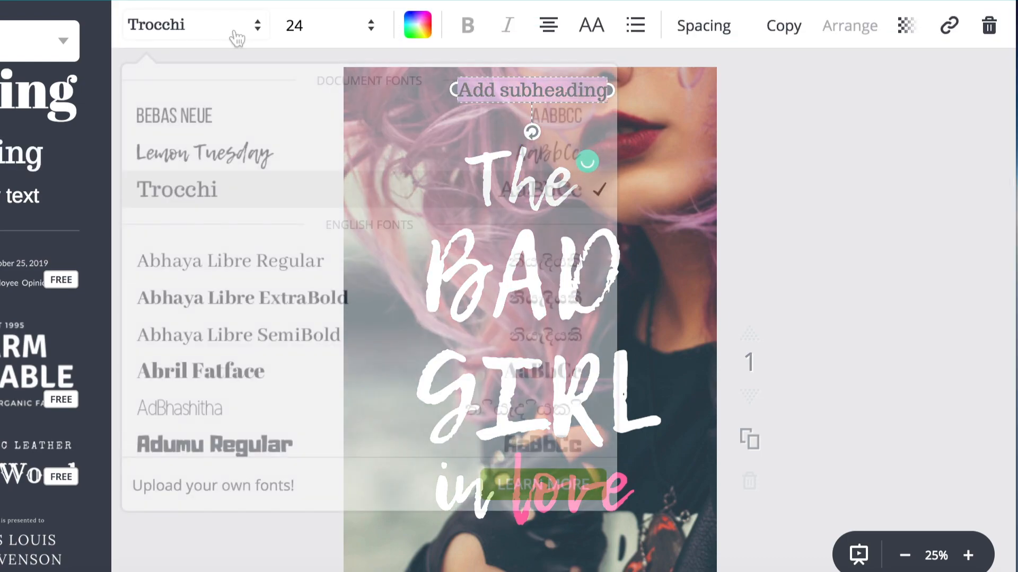
{"action": "scroll", "coordinate": [259, 419], "scroll_direction": "down", "scroll_amount": 5}
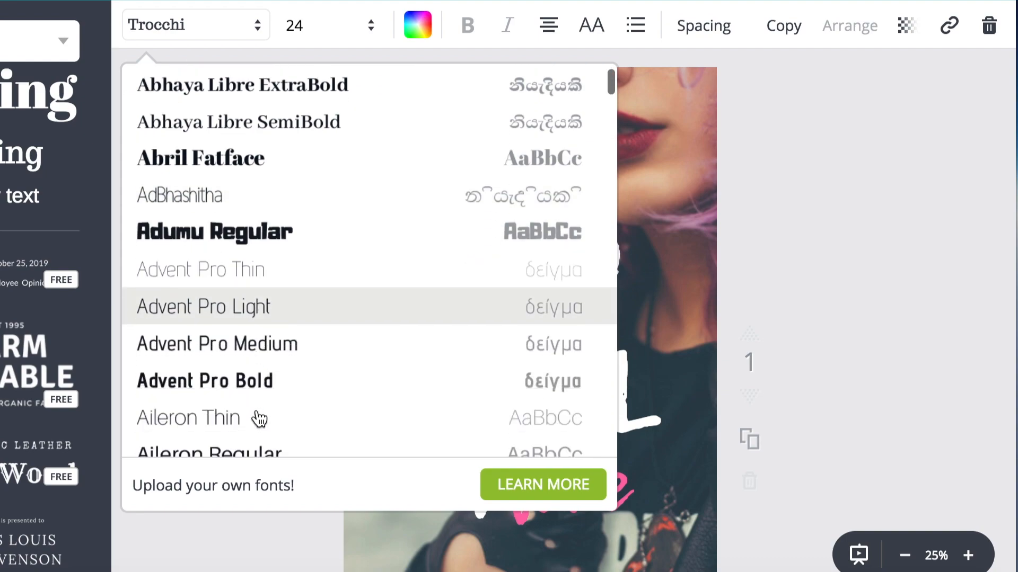
{"action": "scroll", "coordinate": [259, 418], "scroll_direction": "down", "scroll_amount": 1}
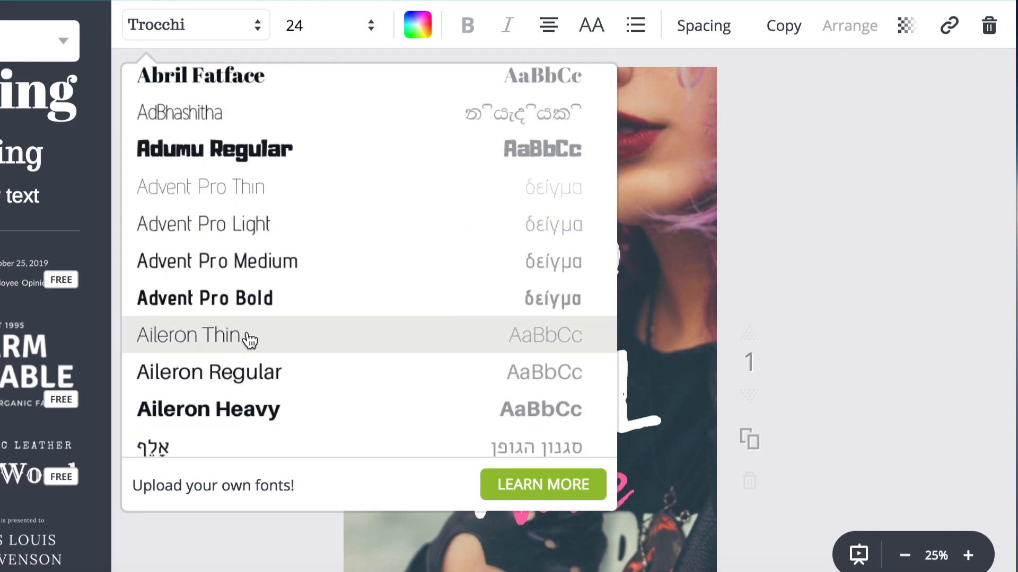
{"action": "left_click", "coordinate": [250, 338]}
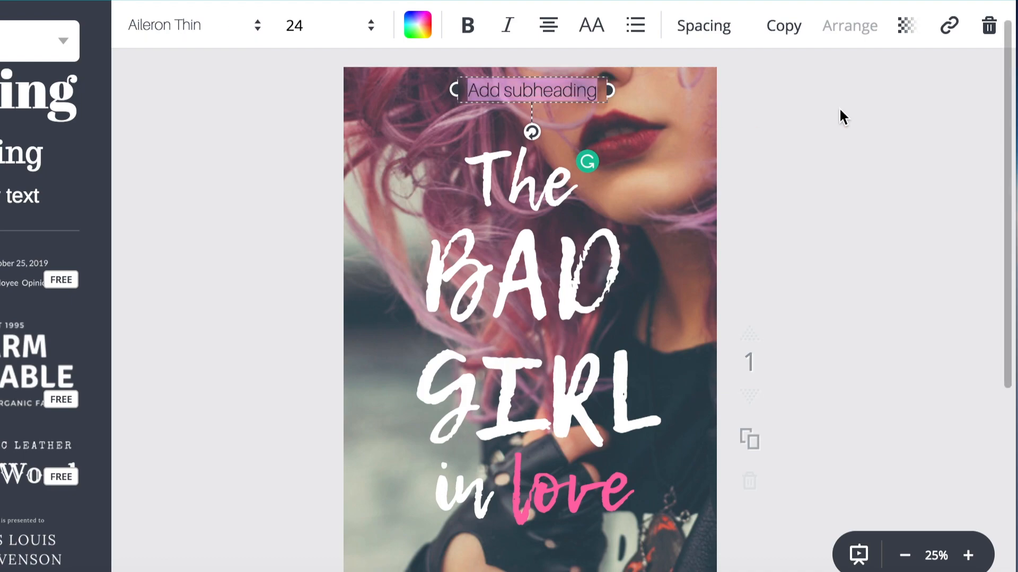
- Replace the subheading text with the tagline "Bad girls can be sweet as honey."
{"action": "left_click_drag", "start_coordinate": [605, 84], "coordinate": [469, 90]}
{"action": "type", "text": "b"}
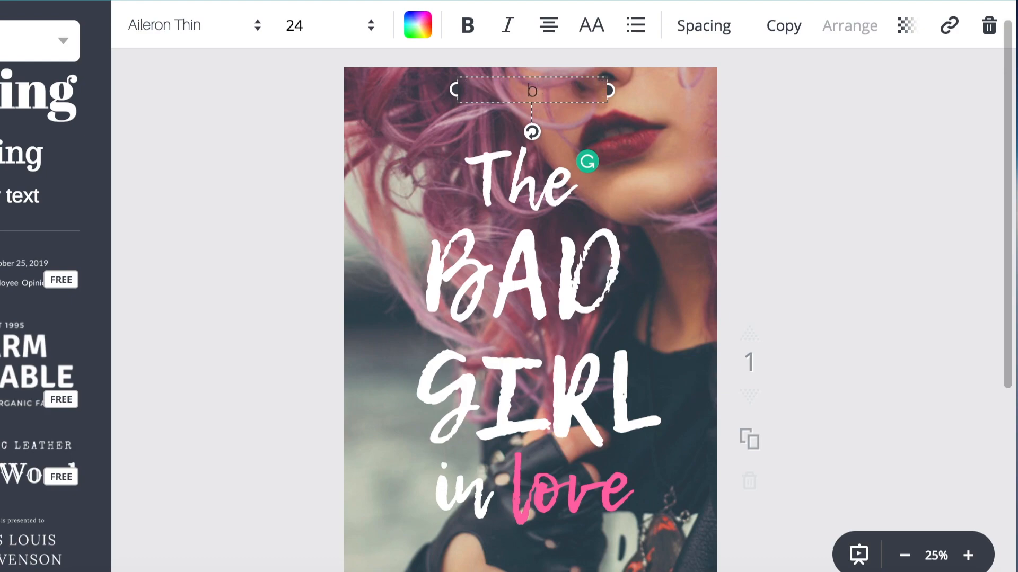
{"action": "type", "text": "Ad girls ca"}
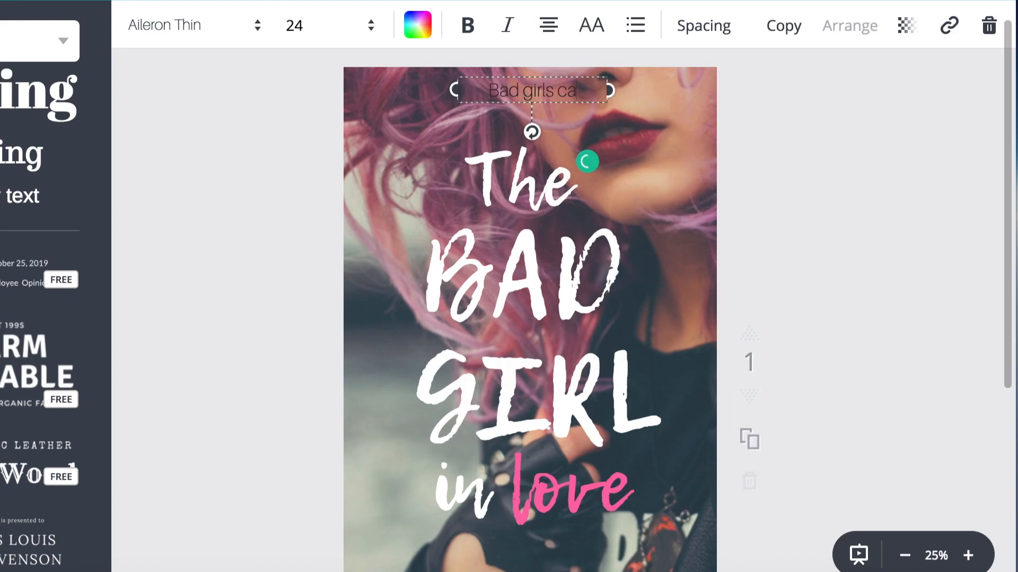
{"action": "type", "text": "n be sweet"}
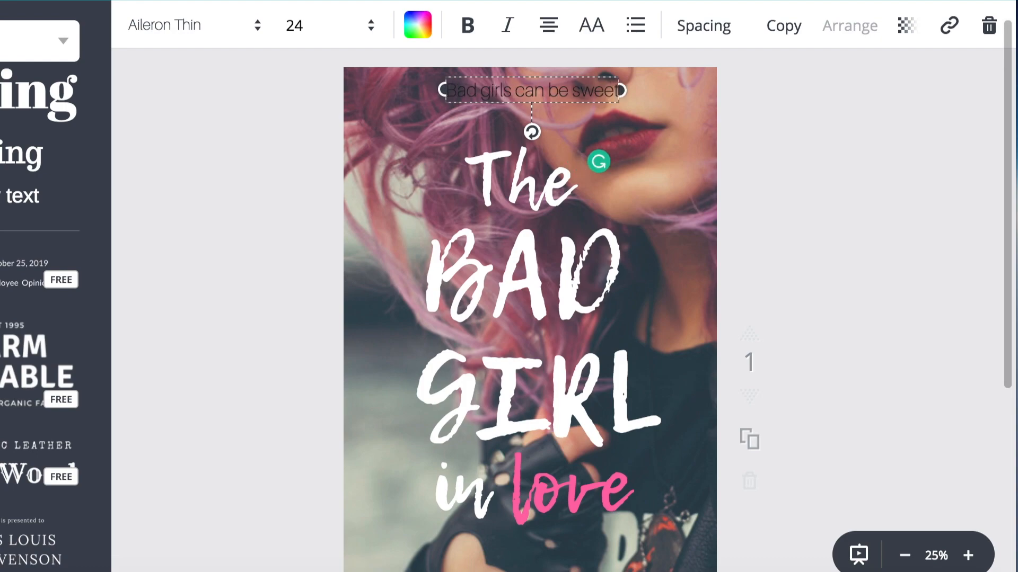
{"action": "type", "text": " as honey."}
- Reduce the tagline to font size 18 and recolour it white
{"action": "left_click_drag", "start_coordinate": [408, 92], "coordinate": [618, 91]}
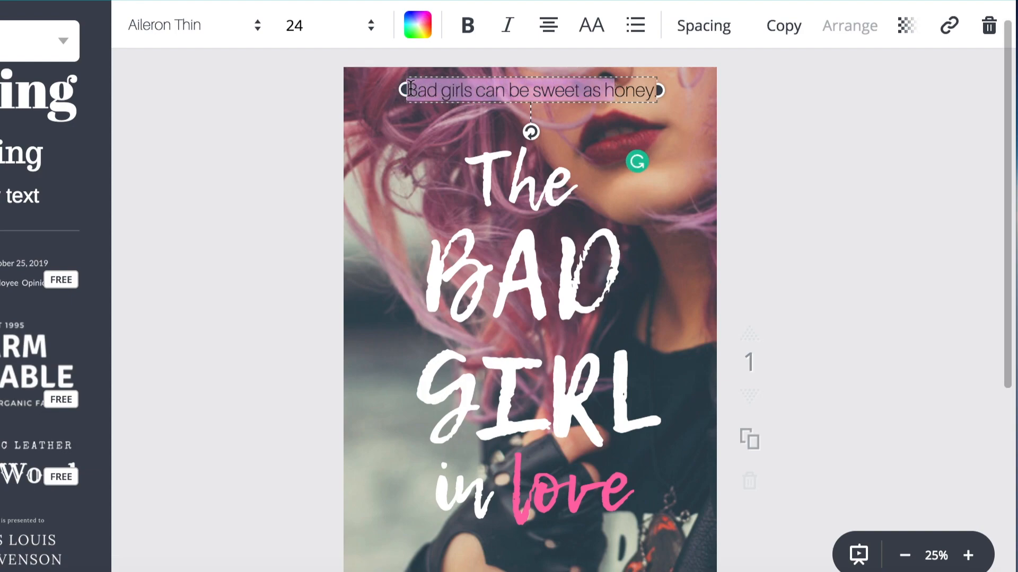
{"action": "left_click_drag", "start_coordinate": [411, 88], "coordinate": [657, 98]}
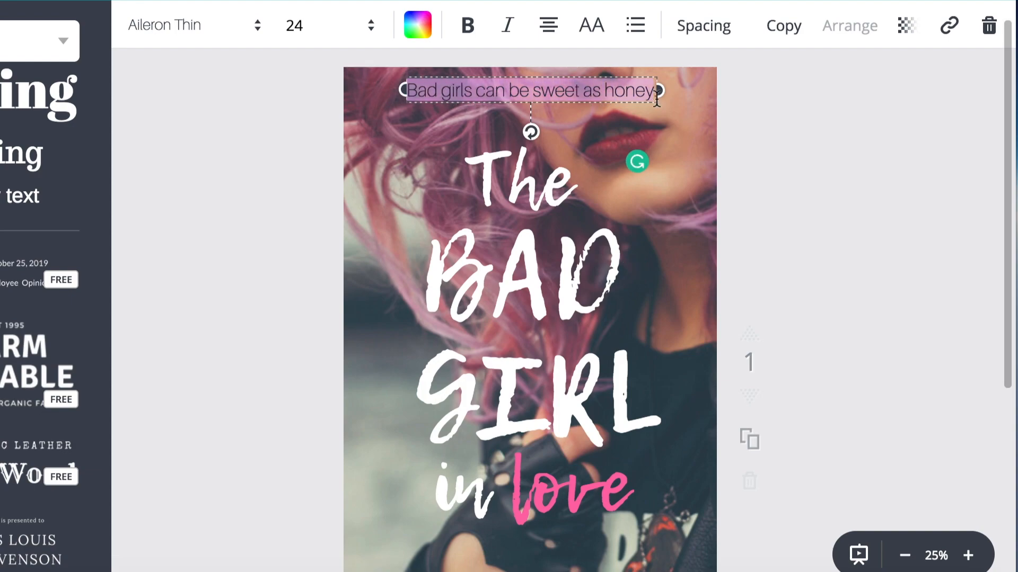
{"action": "left_click", "coordinate": [350, 24]}
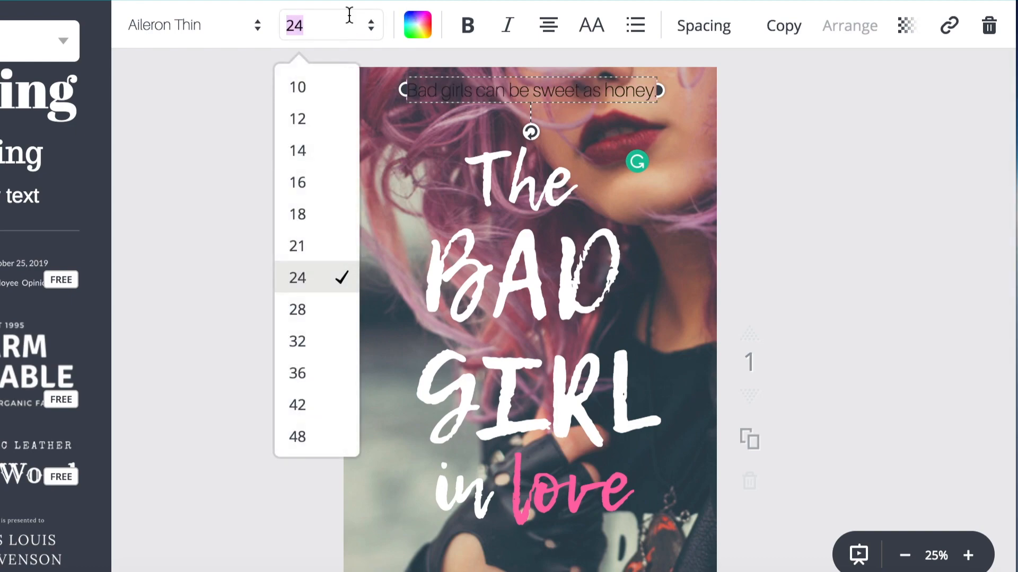
{"action": "left_click", "coordinate": [335, 225]}
{"action": "left_click", "coordinate": [418, 24]}
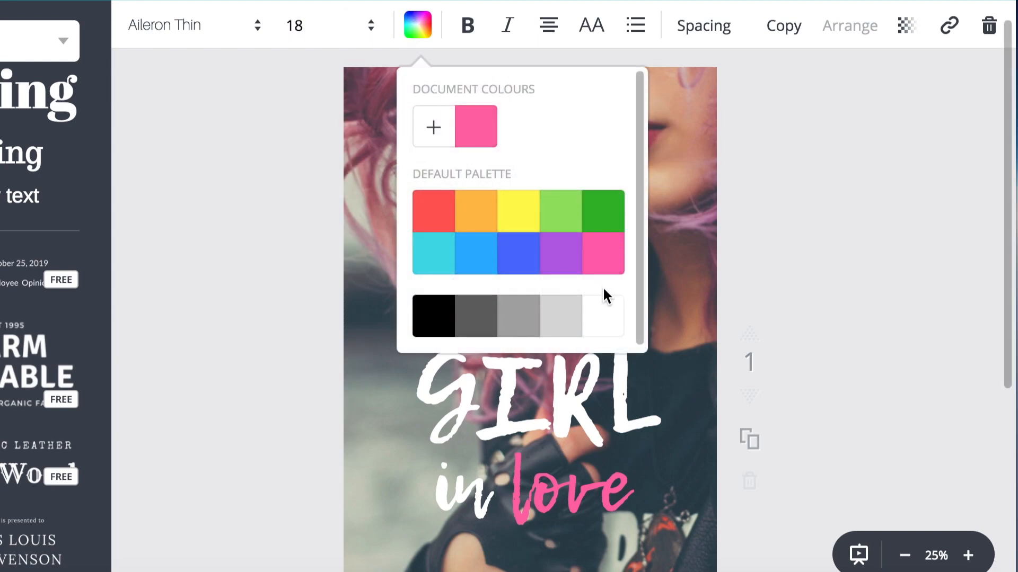
{"action": "left_click", "coordinate": [813, 169]}
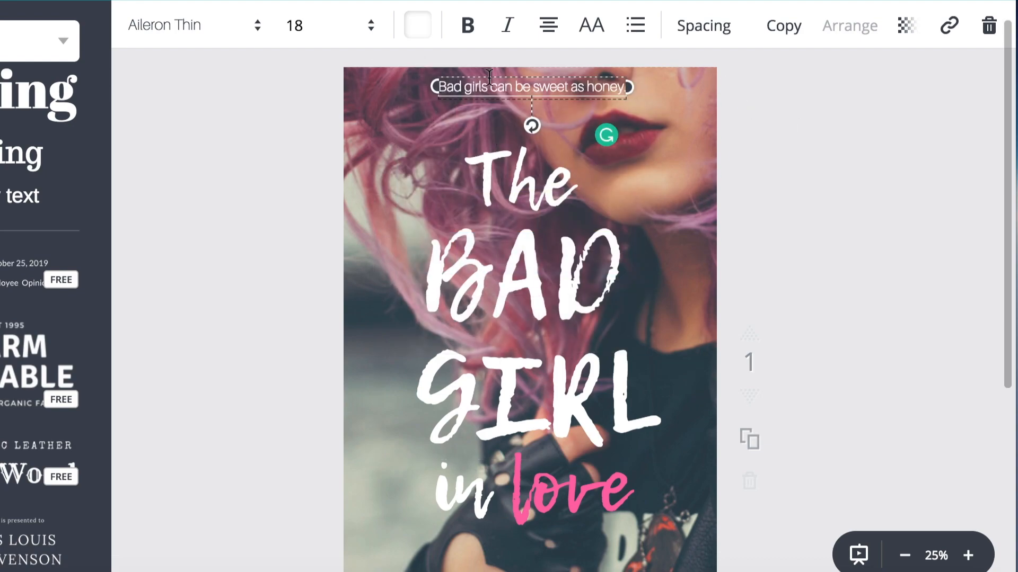
- Nudge the tagline slightly down from the cover's top edge
{"action": "left_click", "coordinate": [785, 102]}
{"action": "left_click_drag", "start_coordinate": [566, 87], "coordinate": [565, 92]}
{"action": "scroll", "coordinate": [766, 182], "scroll_direction": "down", "scroll_amount": 2}
{"action": "scroll", "coordinate": [765, 175], "scroll_direction": "up", "scroll_amount": 1}
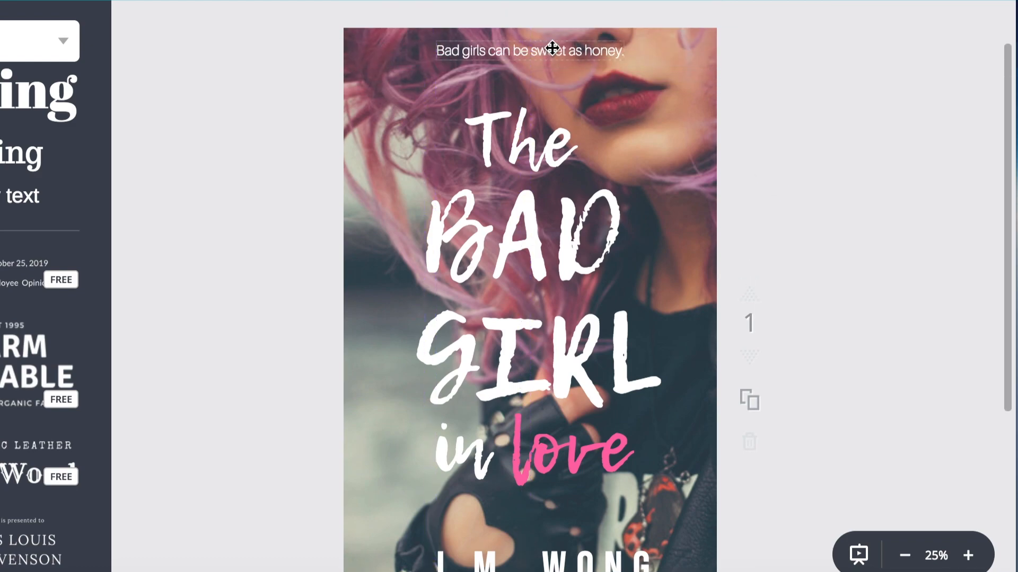
- Try the tagline in Abhaya Libre Regular and delete it from the cover
{"action": "left_click", "coordinate": [551, 49]}
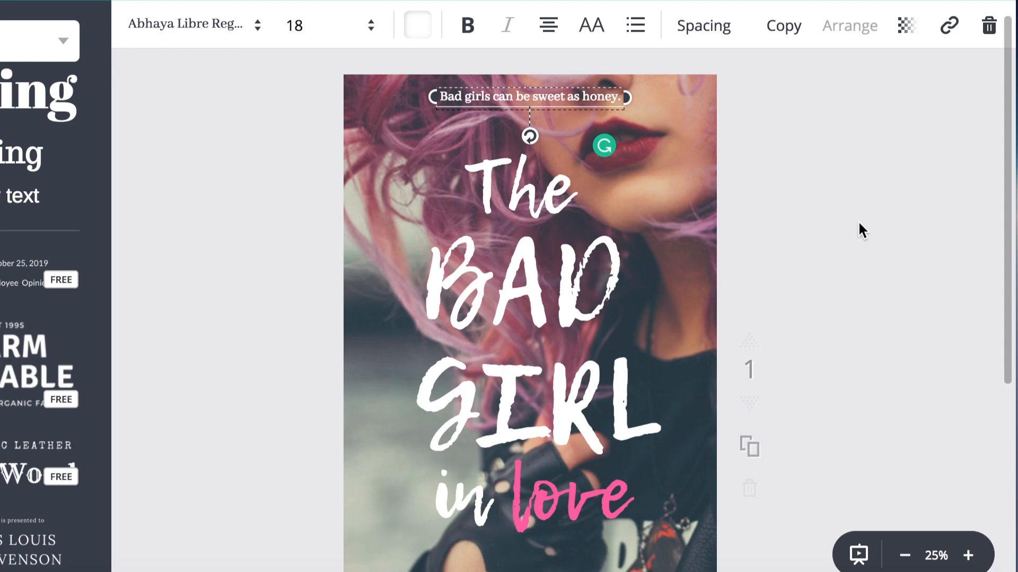
{"action": "left_click", "coordinate": [988, 27]}
- Duplicate the cover page and compare the copy with the original
{"action": "scroll", "coordinate": [890, 228], "scroll_direction": "down", "scroll_amount": 3}
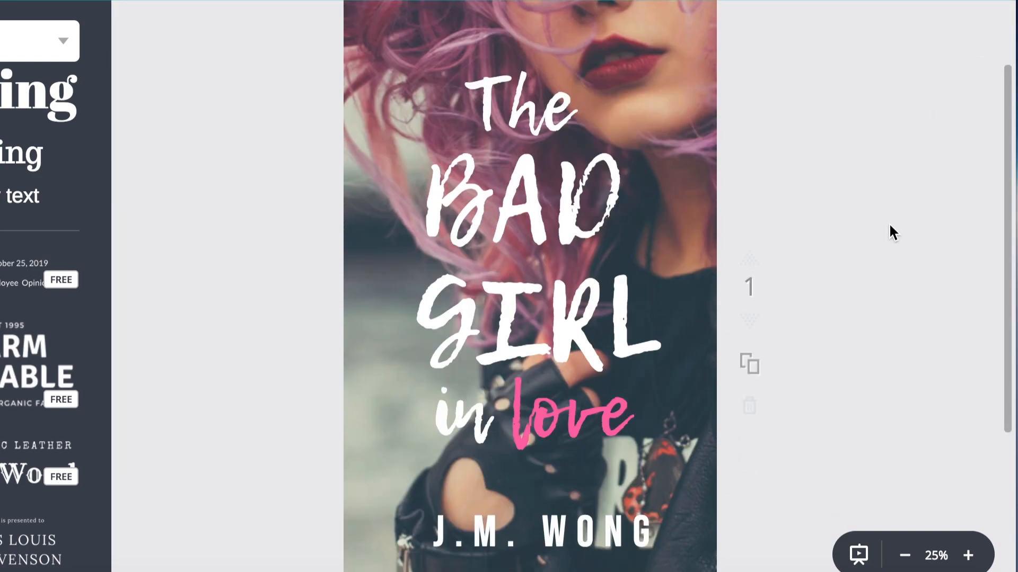
{"action": "left_click", "coordinate": [749, 365]}
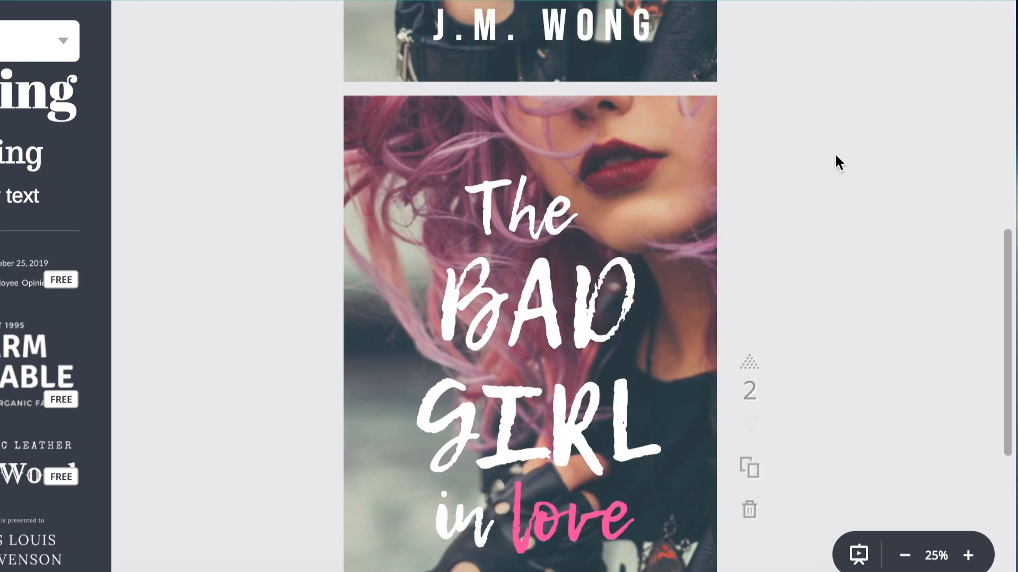
{"action": "scroll", "coordinate": [805, 162], "scroll_direction": "up", "scroll_amount": 9}
{"action": "scroll", "coordinate": [836, 215], "scroll_direction": "up", "scroll_amount": 2}
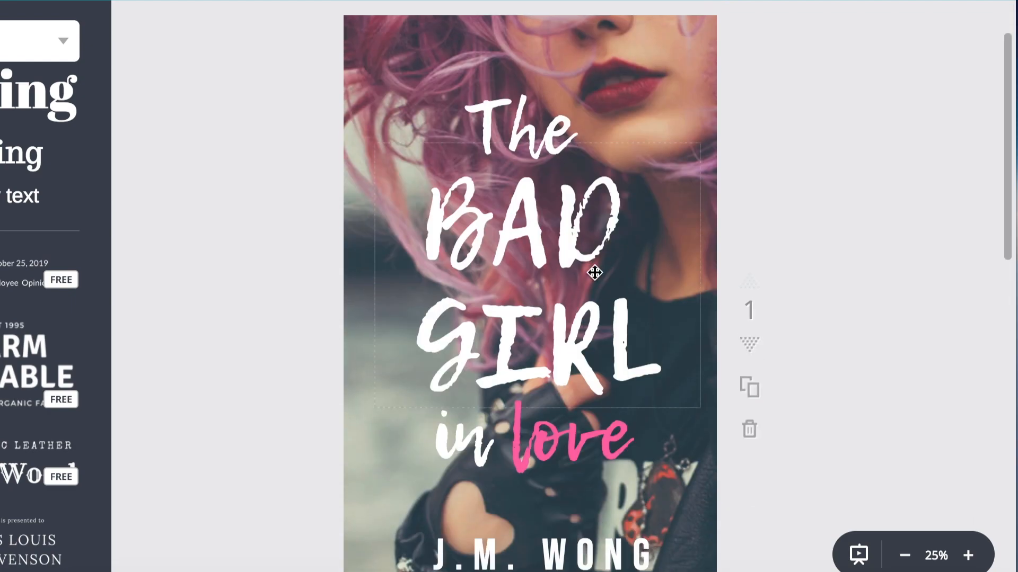